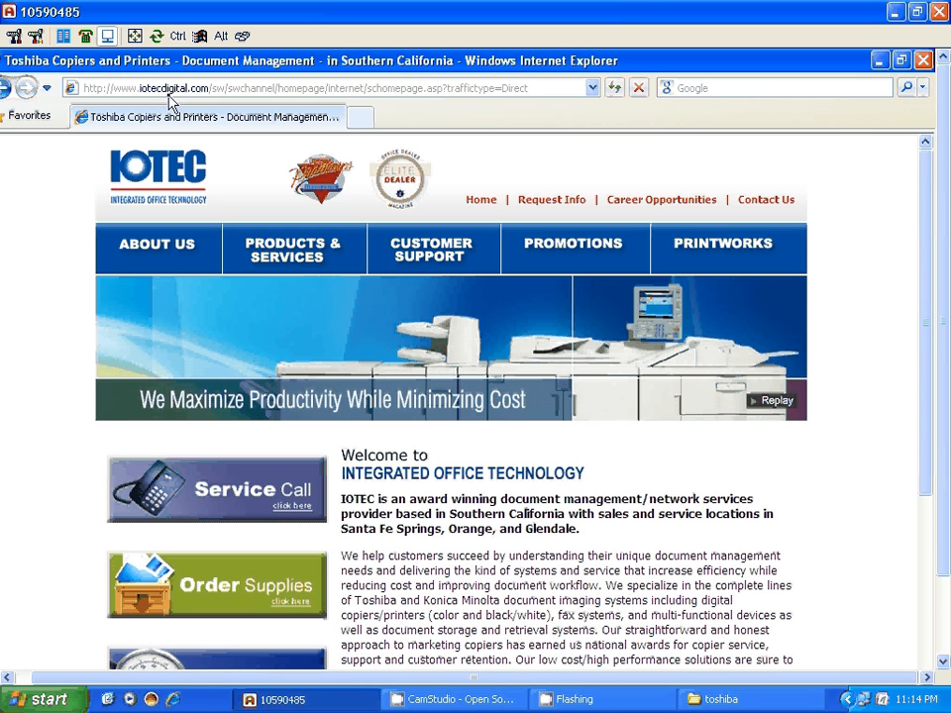
# Open the Print Drivers page under Customer Support and bring up its Toshiba driver search
pyautogui.moveTo(428, 256)
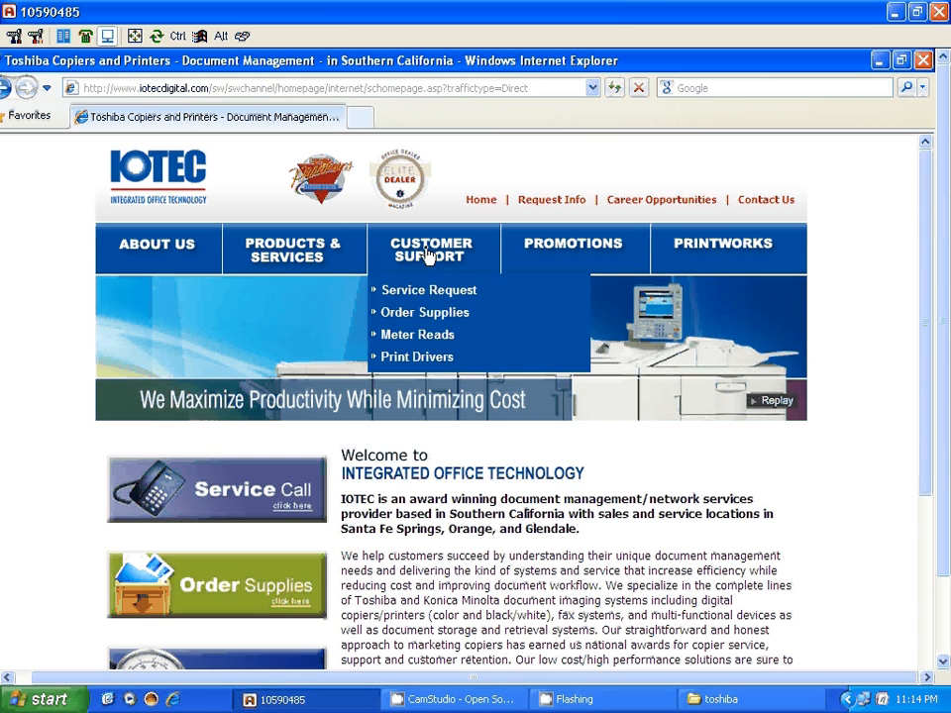
pyautogui.click(407, 362)
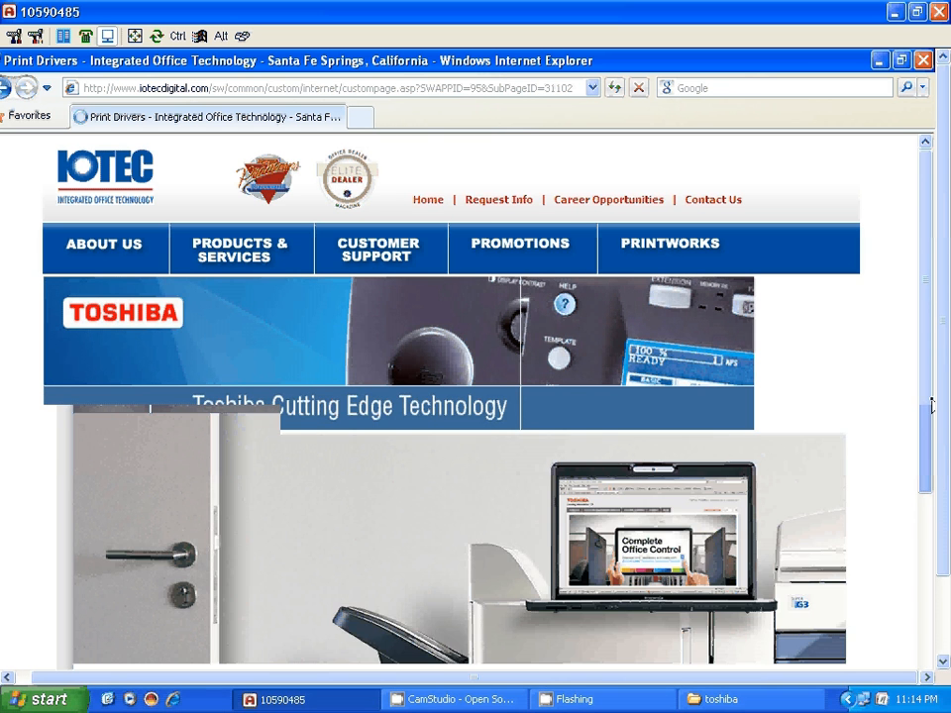
pyautogui.moveTo(929, 406); pyautogui.dragTo(921, 486)
pyautogui.scroll(-2, 921, 469)
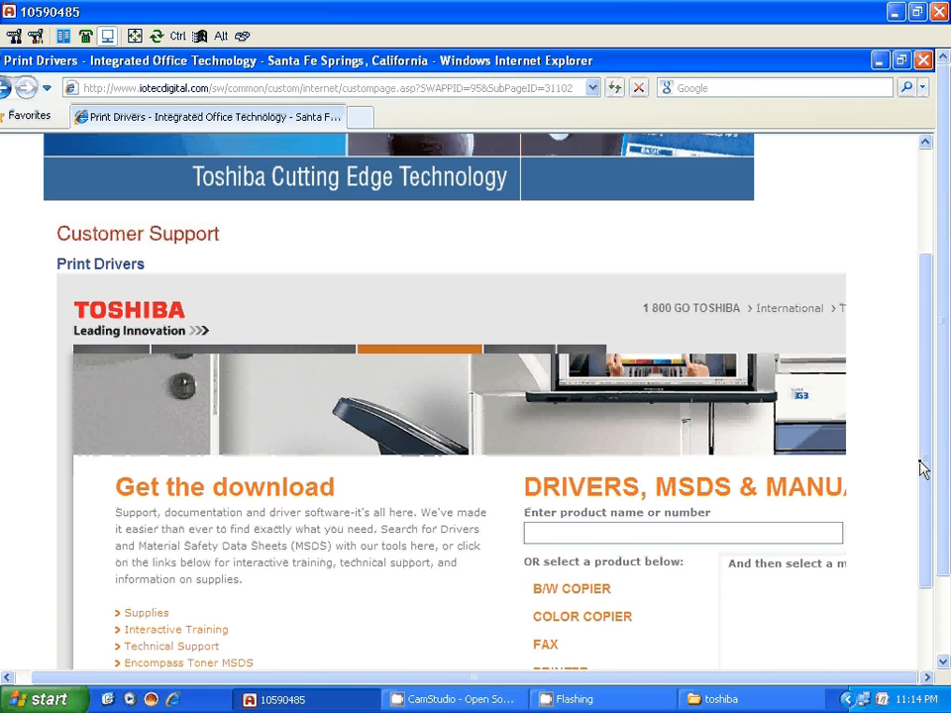
pyautogui.scroll(-3, 748, 517)
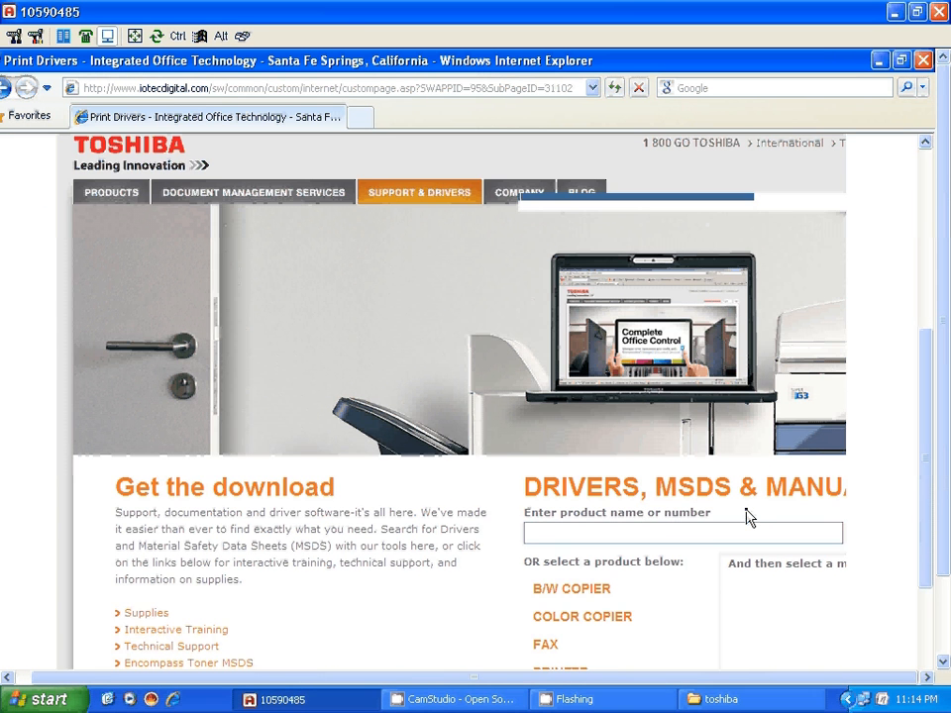
# Enter 4540 as the product number in the drivers, MSDS and manuals search
pyautogui.click(596, 534)
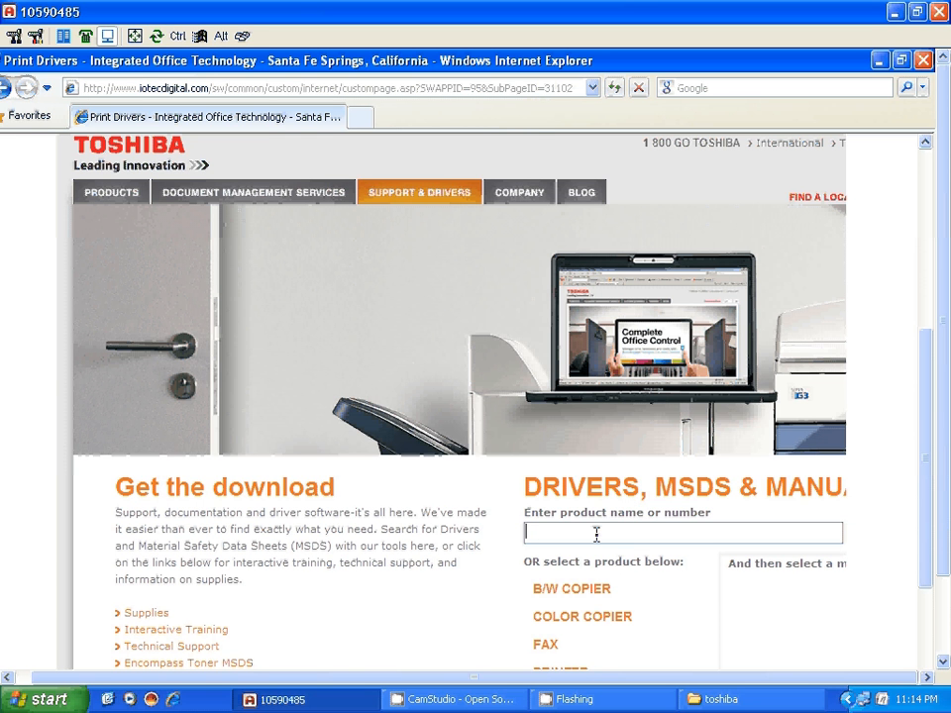
pyautogui.write('4540')
pyautogui.scroll(-5, 762, 543)
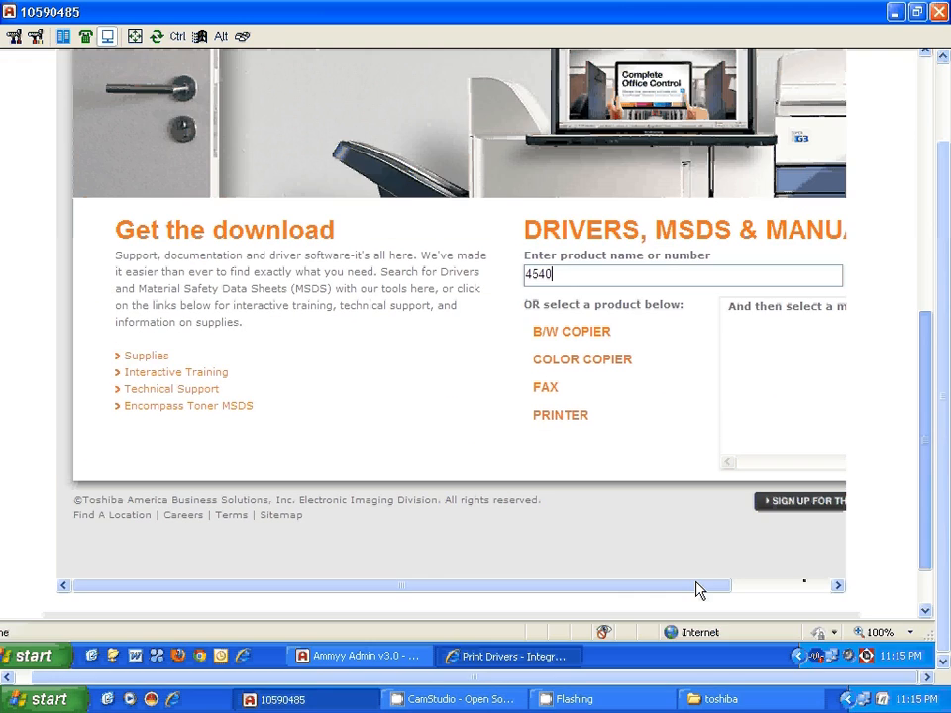
pyautogui.moveTo(698, 585); pyautogui.dragTo(797, 585)
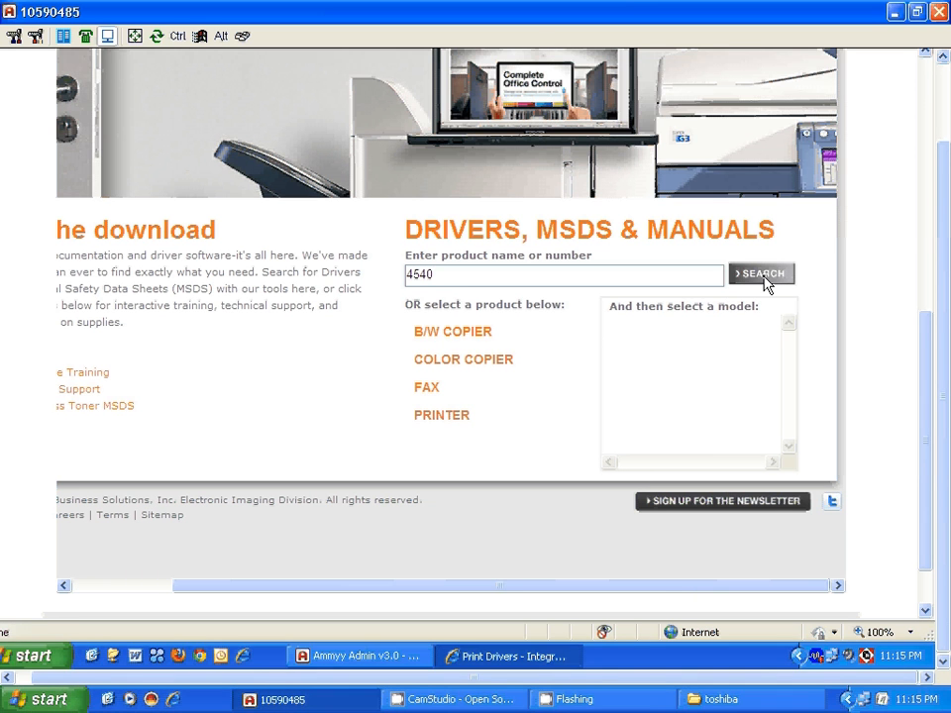
# Choose the color copier category and open the driver list for the e-STUDIO4540C model
pyautogui.click(459, 366)
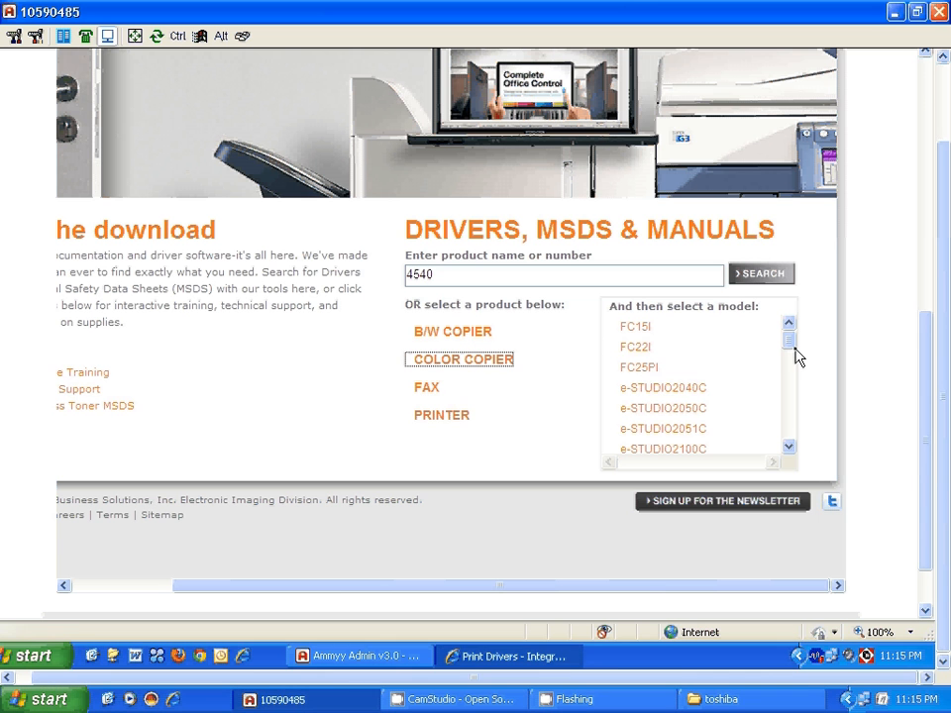
pyautogui.moveTo(788, 342); pyautogui.dragTo(783, 404)
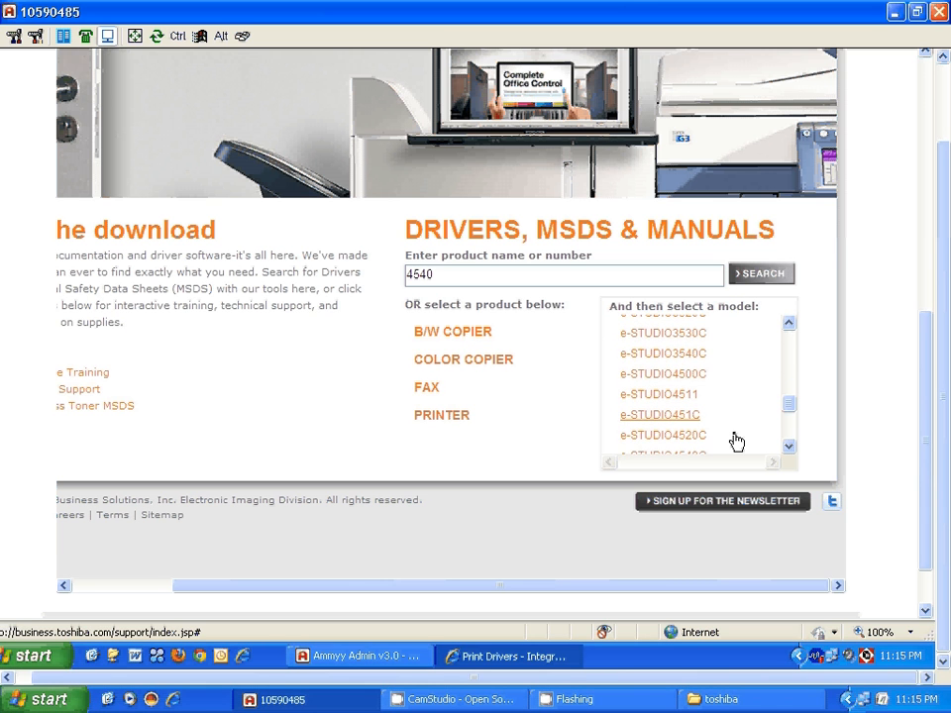
pyautogui.scroll(-1, 729, 440)
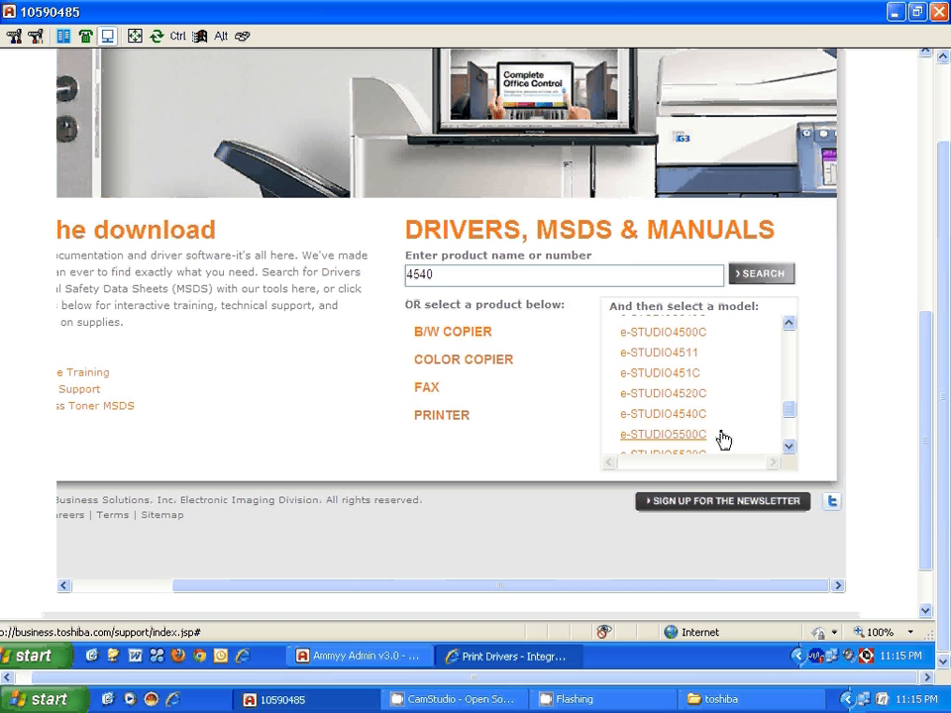
pyautogui.click(676, 420)
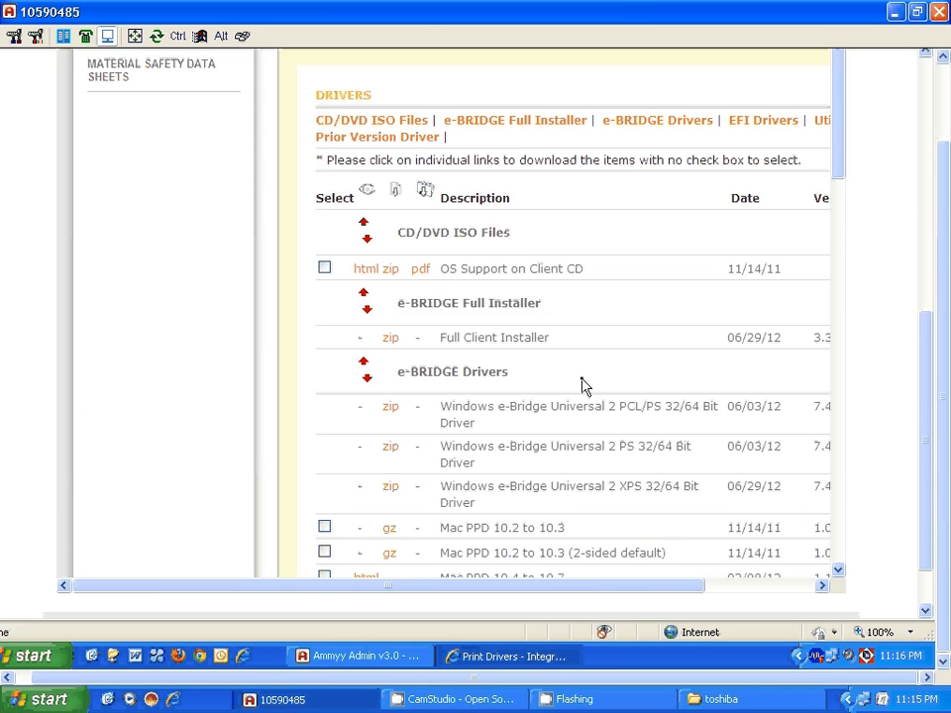
# Examine the e-BRIDGE driver entries, marking the Windows Universal 2 drivers and the Mac PPD 10.4 to 10.7 version range
pyautogui.click(812, 590)
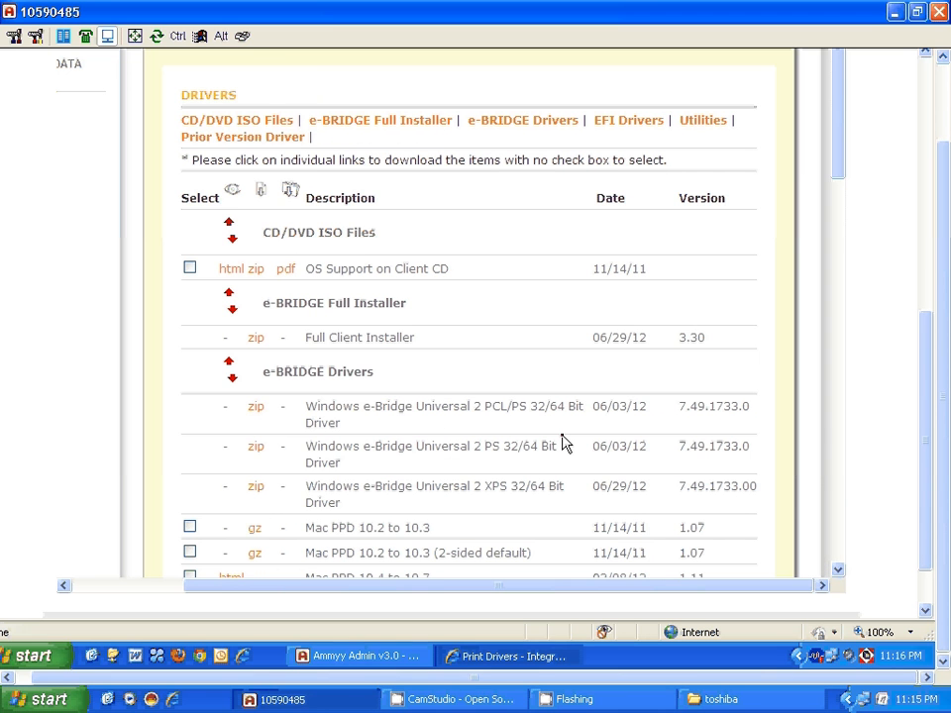
pyautogui.doubleClick(367, 373)
pyautogui.click(384, 382)
pyautogui.moveTo(384, 382); pyautogui.dragTo(340, 426)
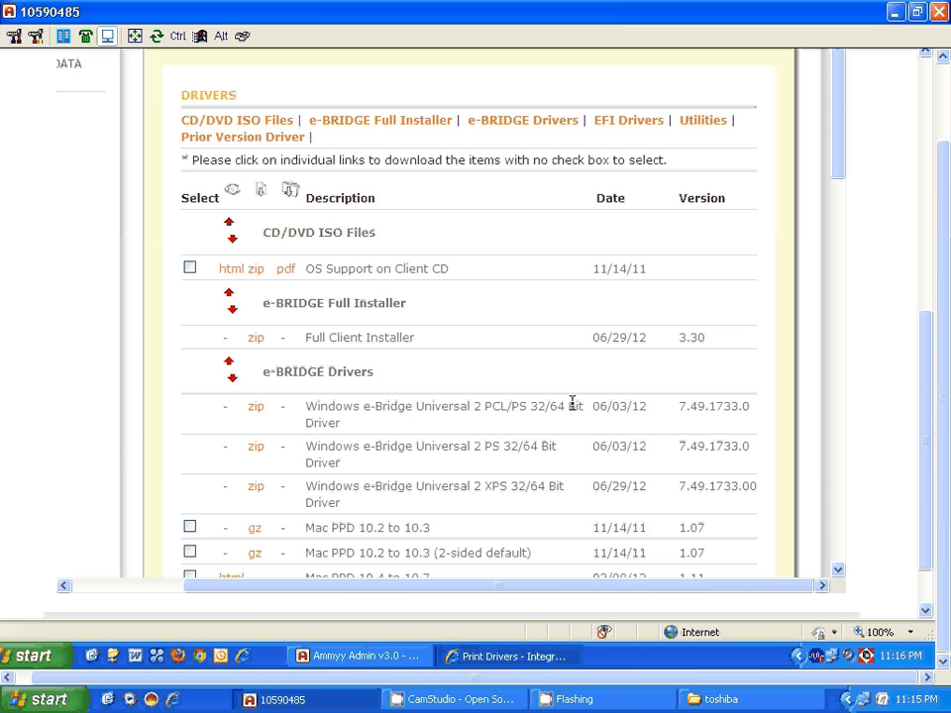
pyautogui.moveTo(585, 407); pyautogui.dragTo(456, 420)
pyautogui.moveTo(314, 447); pyautogui.dragTo(573, 442)
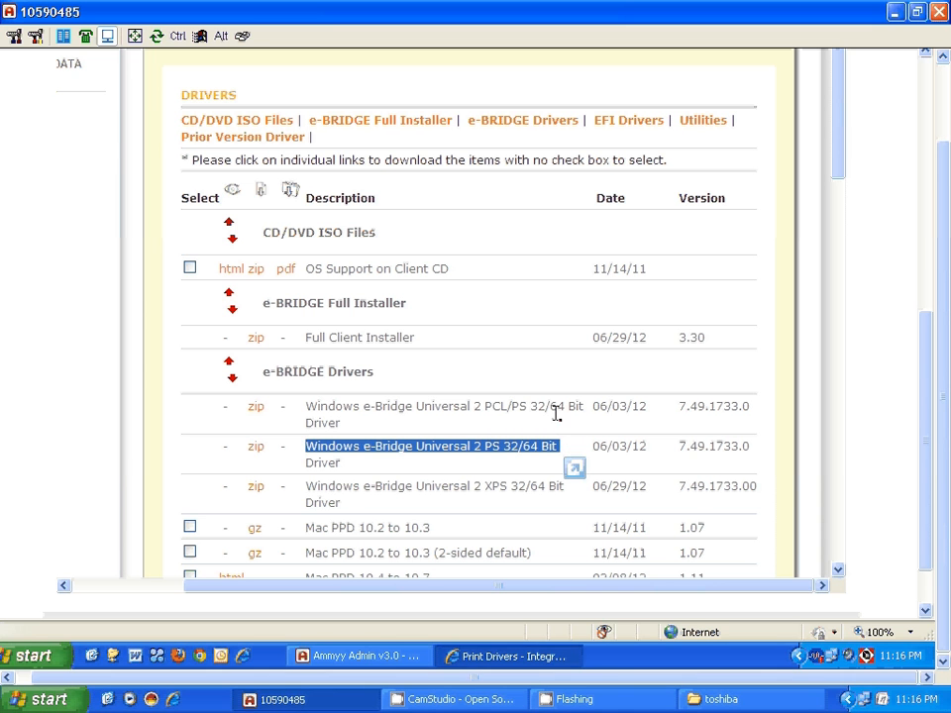
pyautogui.moveTo(836, 168); pyautogui.dragTo(831, 215)
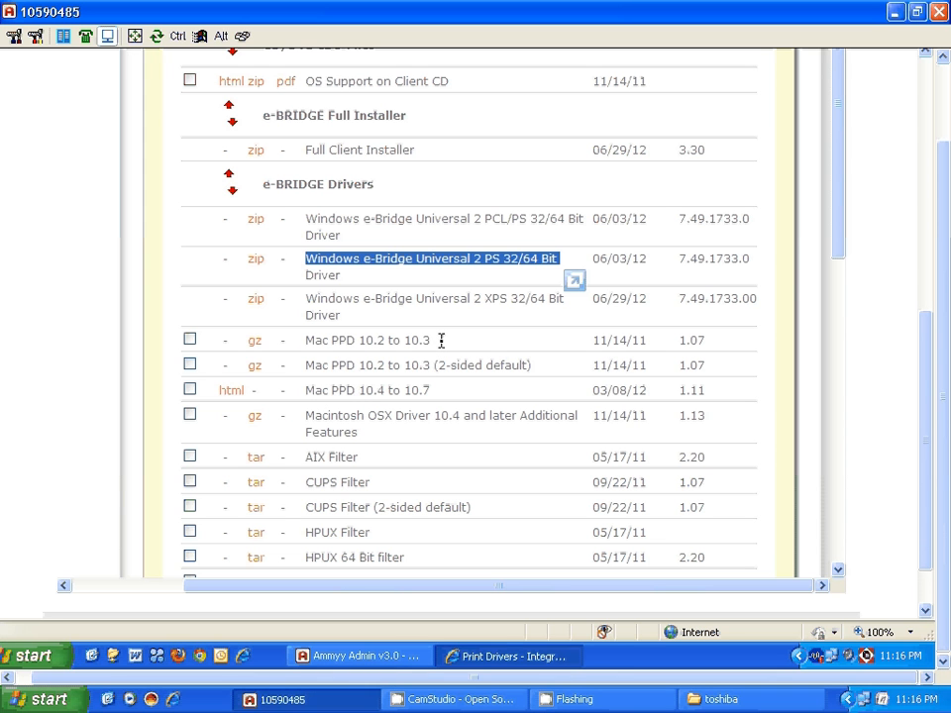
pyautogui.moveTo(437, 390); pyautogui.dragTo(355, 391)
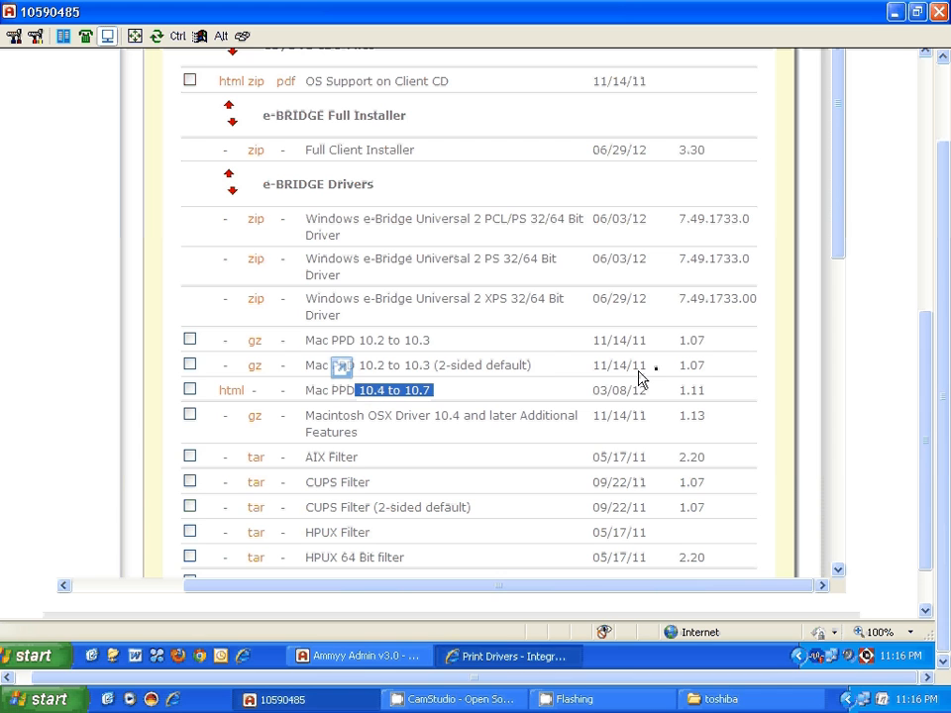
# Start saving the Windows e-Bridge Universal 2 PS driver zip to the _BACK UP folder in My Documents, and cancel the transfer
pyautogui.scroll(2, 335, 317)
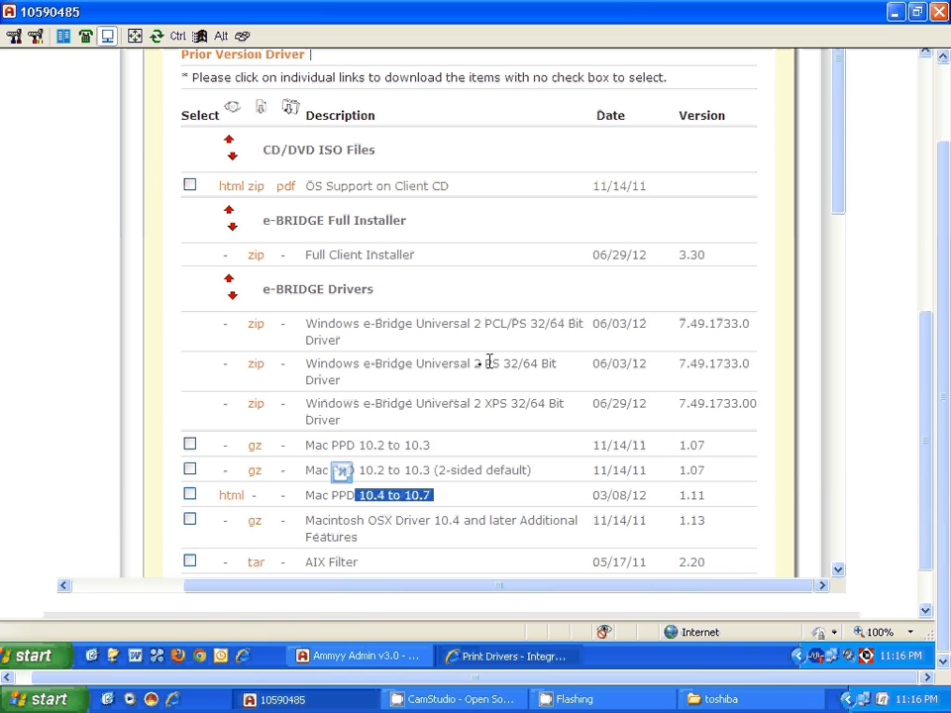
pyautogui.click(257, 369)
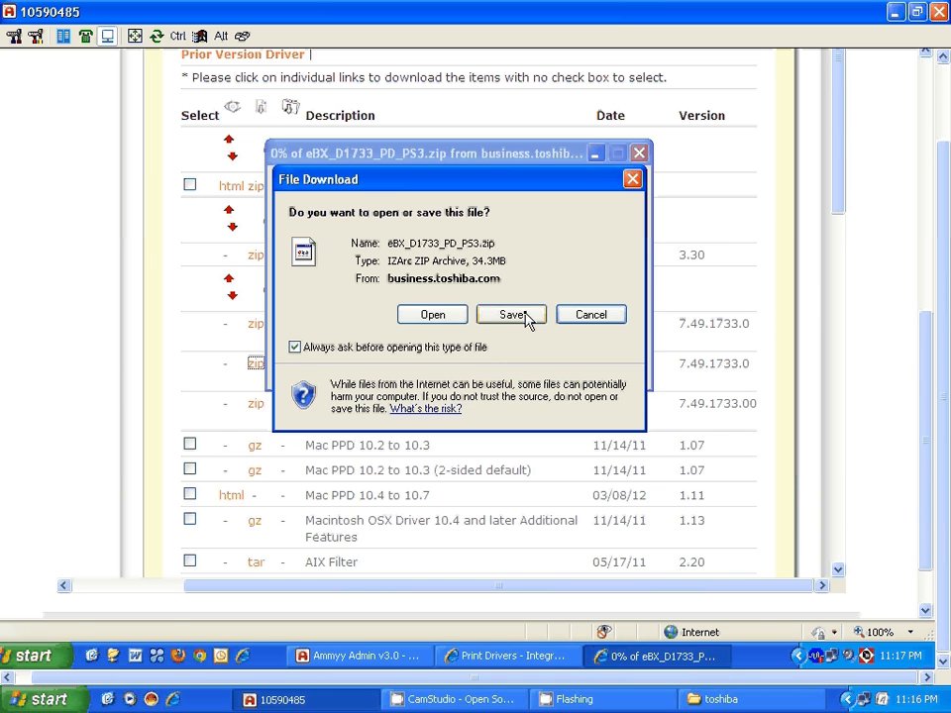
pyautogui.click(512, 315)
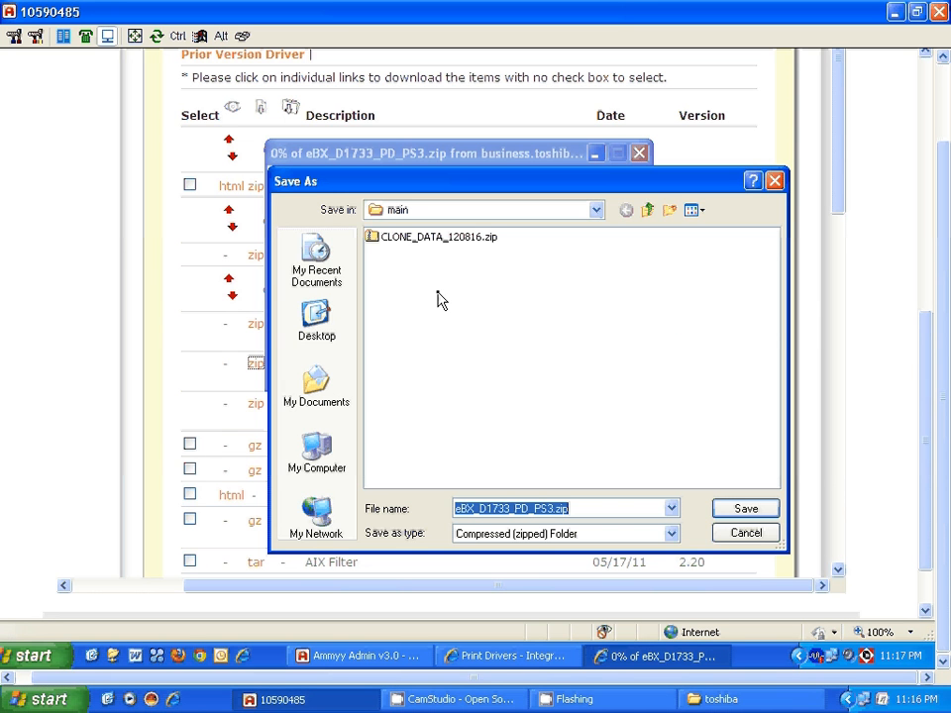
pyautogui.click(317, 381)
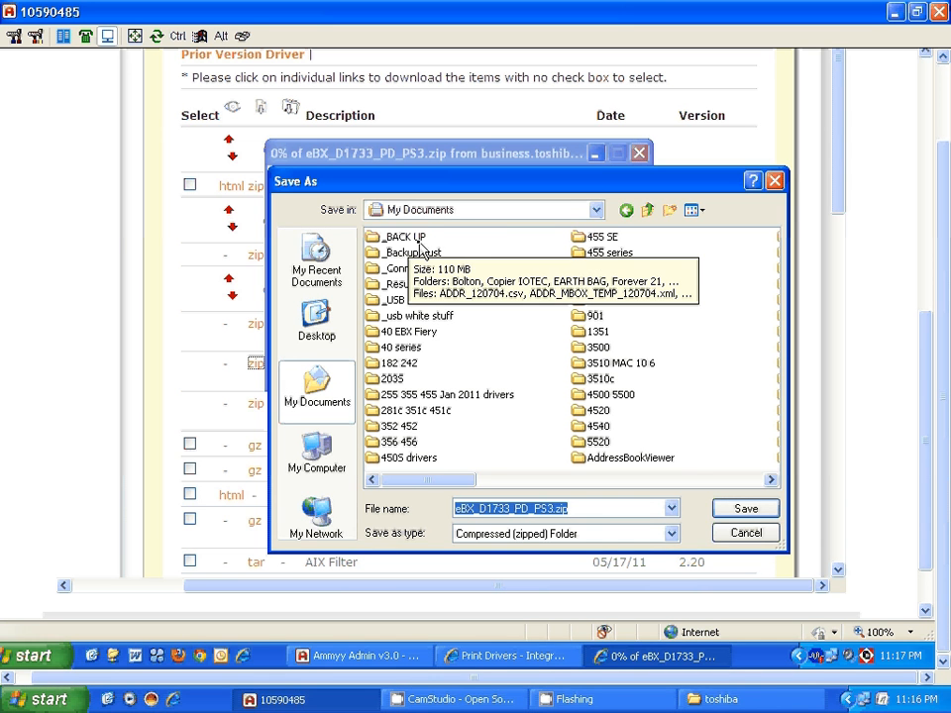
pyautogui.click(418, 241)
pyautogui.doubleClick(415, 240)
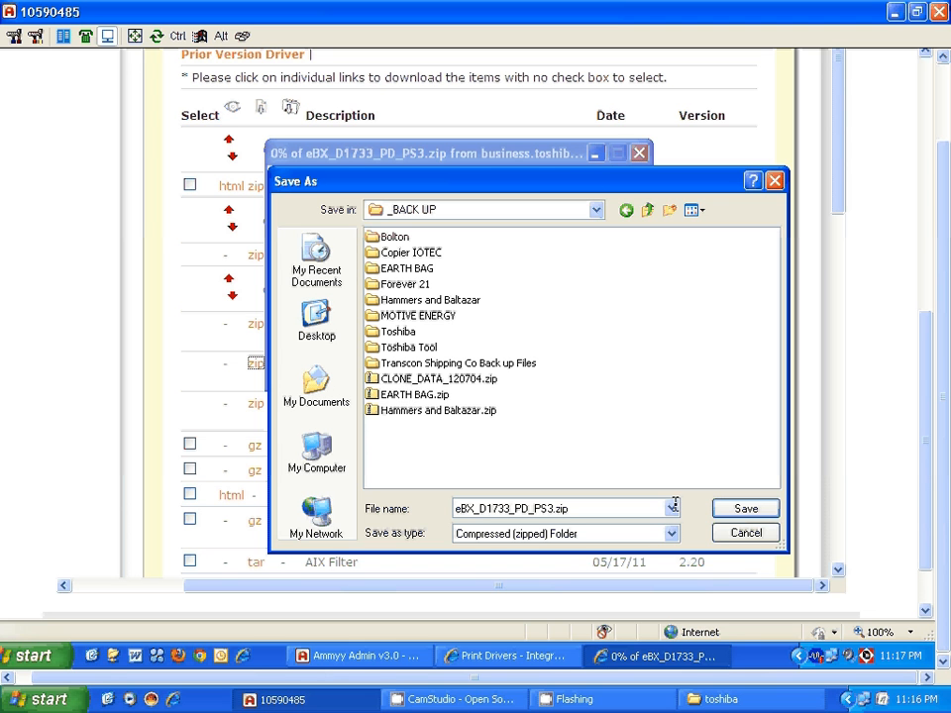
pyautogui.click(738, 511)
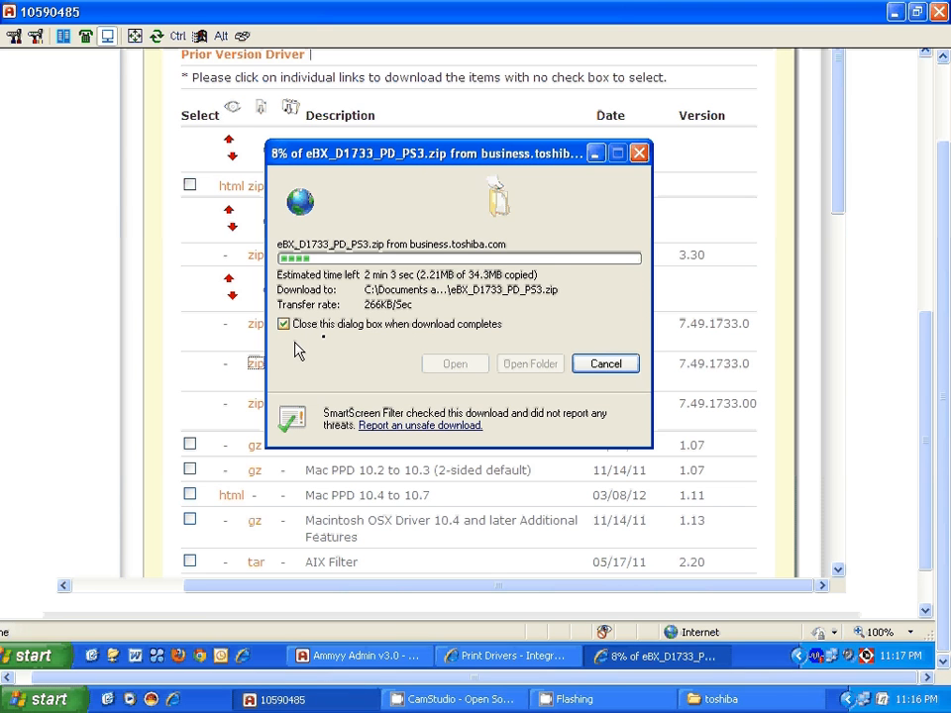
pyautogui.click(603, 364)
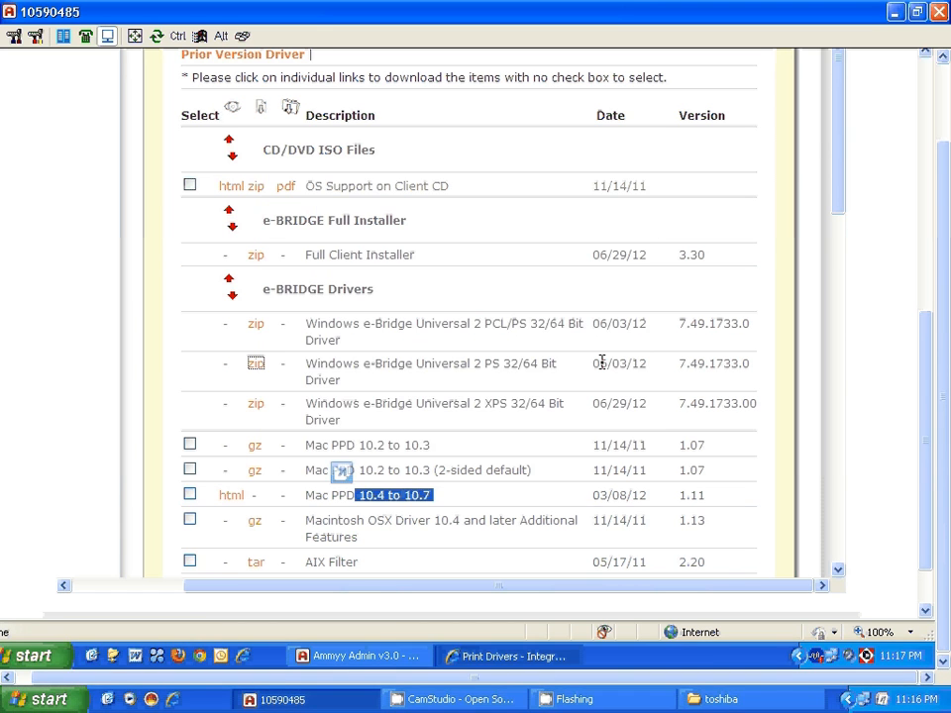
# Open the 40 EBX Fiery folder in My Documents
pyautogui.click(44, 655)
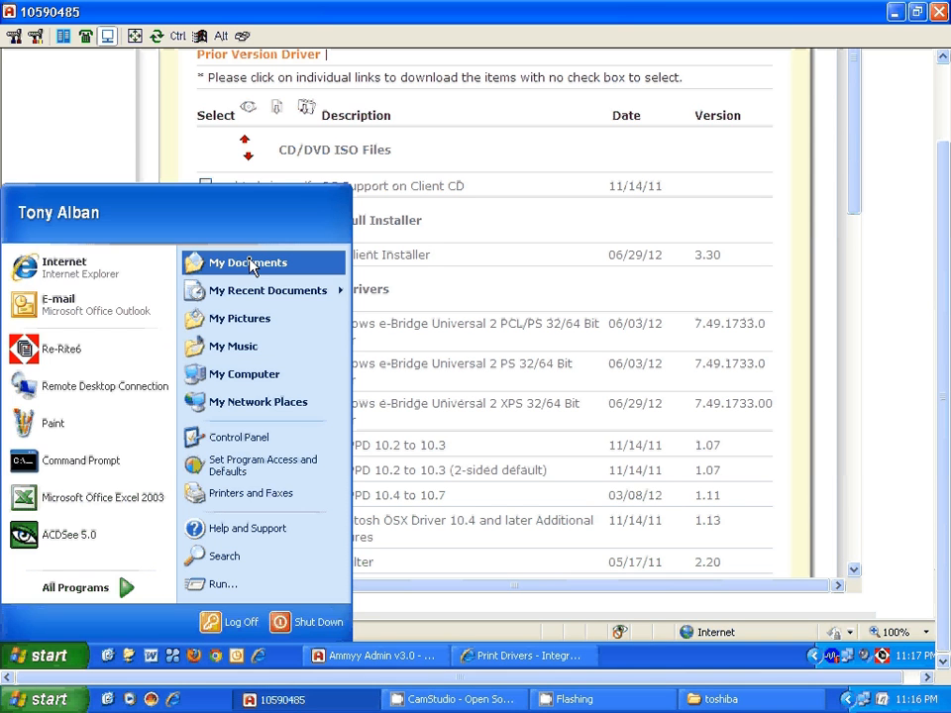
pyautogui.click(249, 262)
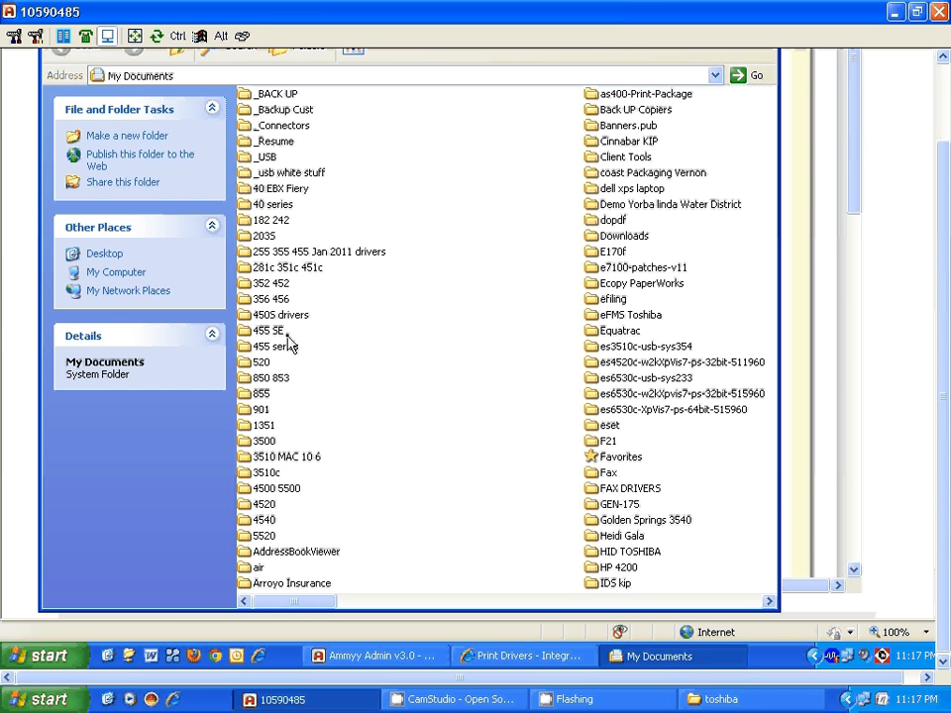
pyautogui.doubleClick(277, 192)
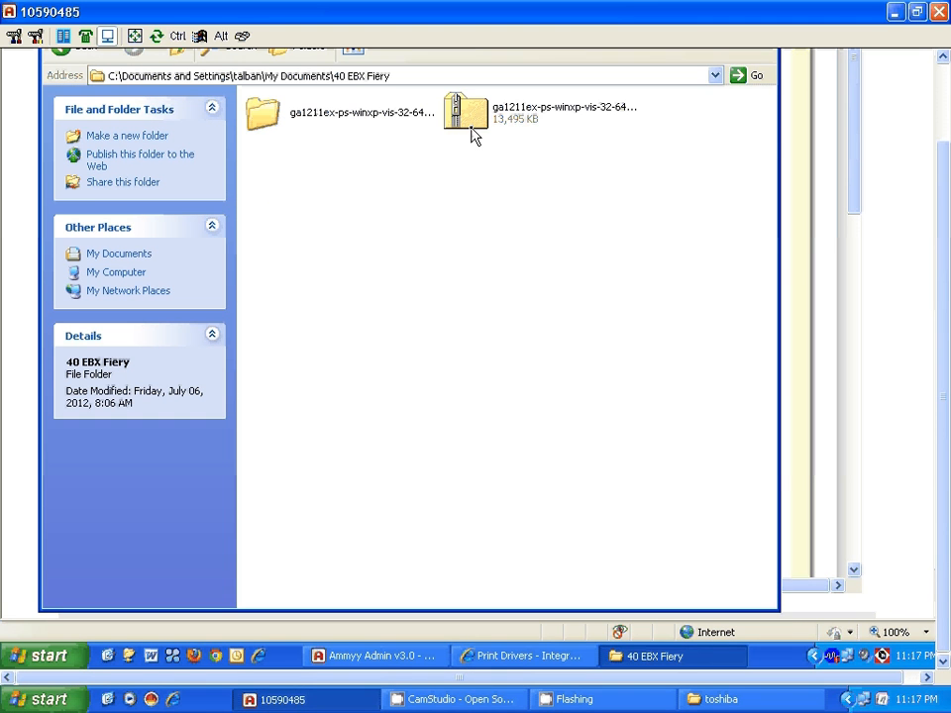
# Try to extract the ga1211ex-ps-winxp-vis-32-64 zip archive, select the already extracted folder, and close the folder window
pyautogui.doubleClick(466, 117)
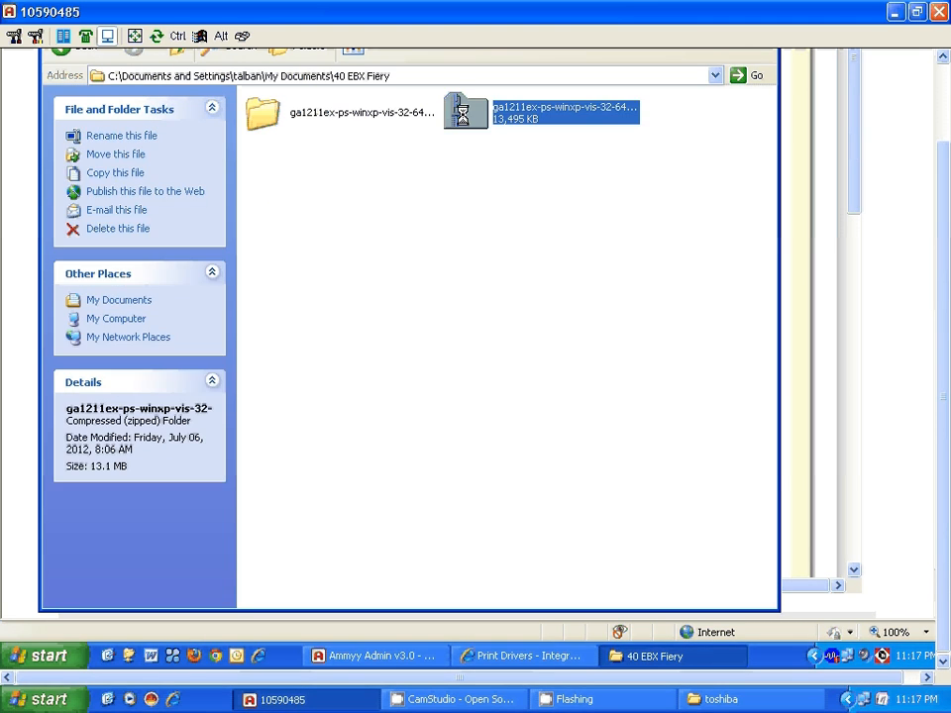
pyautogui.rightClick(464, 116)
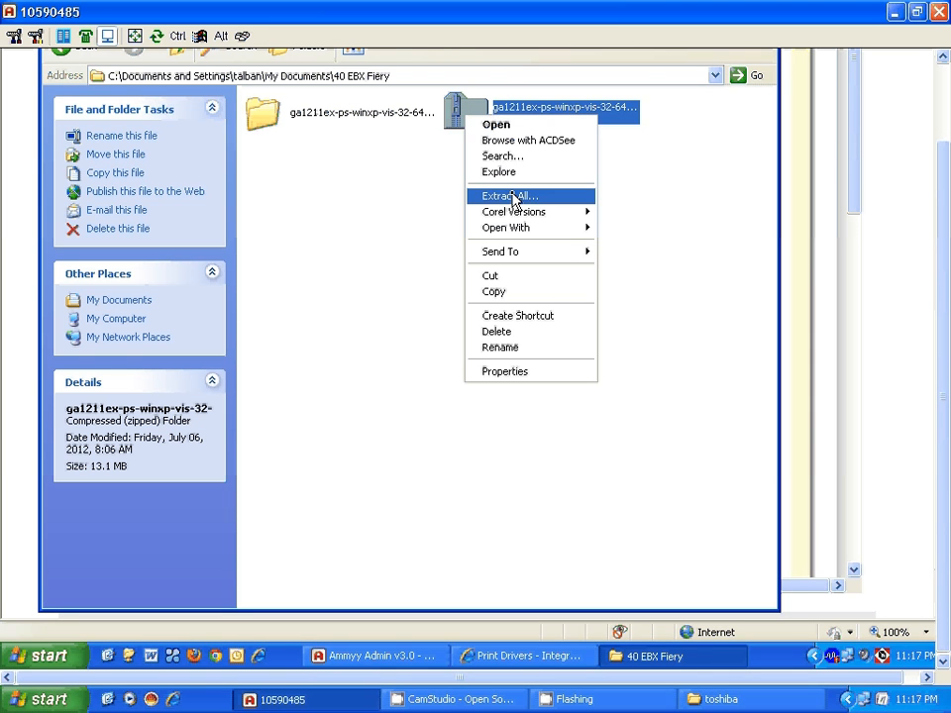
pyautogui.click(512, 196)
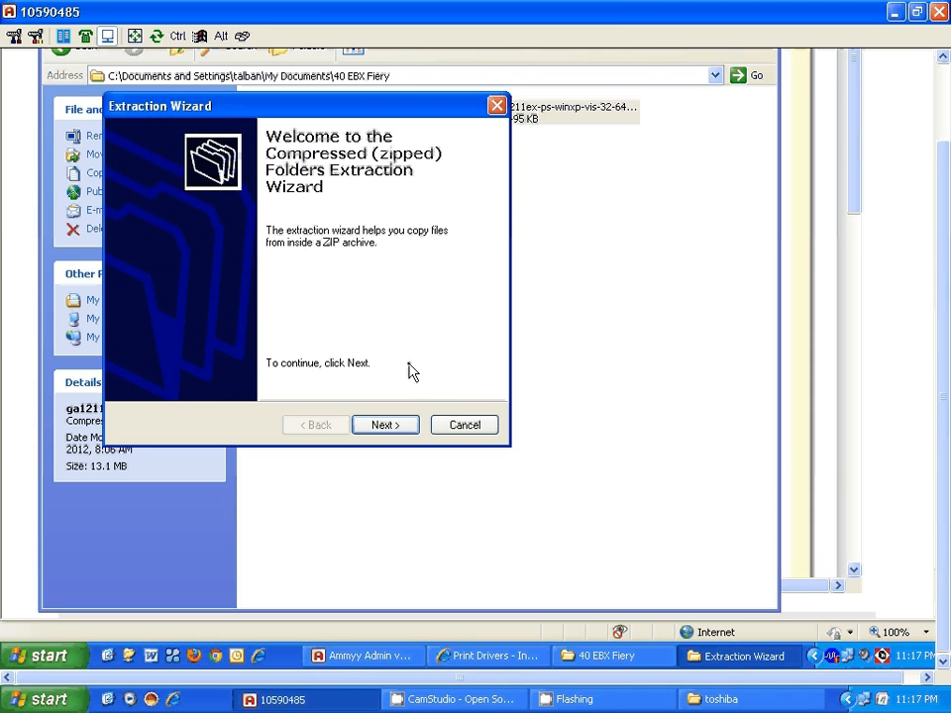
pyautogui.click(382, 426)
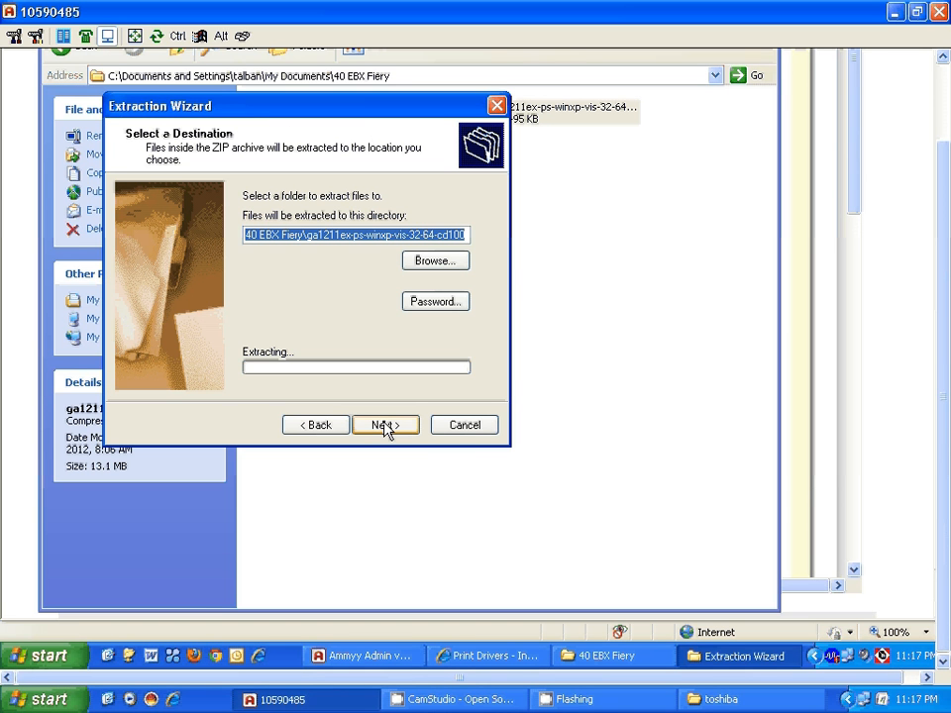
pyautogui.click(466, 425)
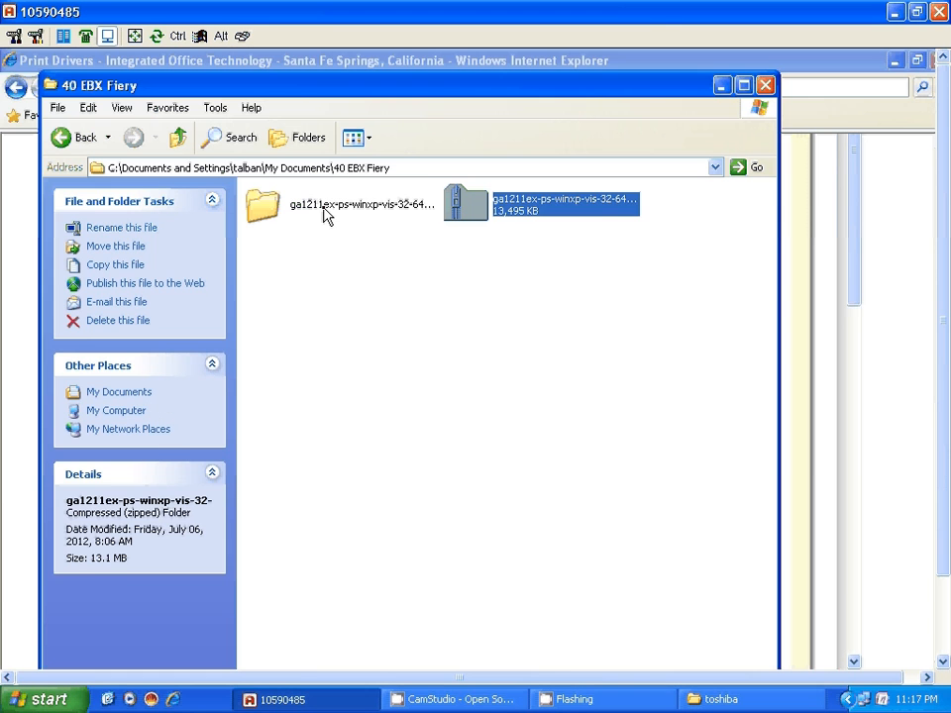
pyautogui.click(264, 215)
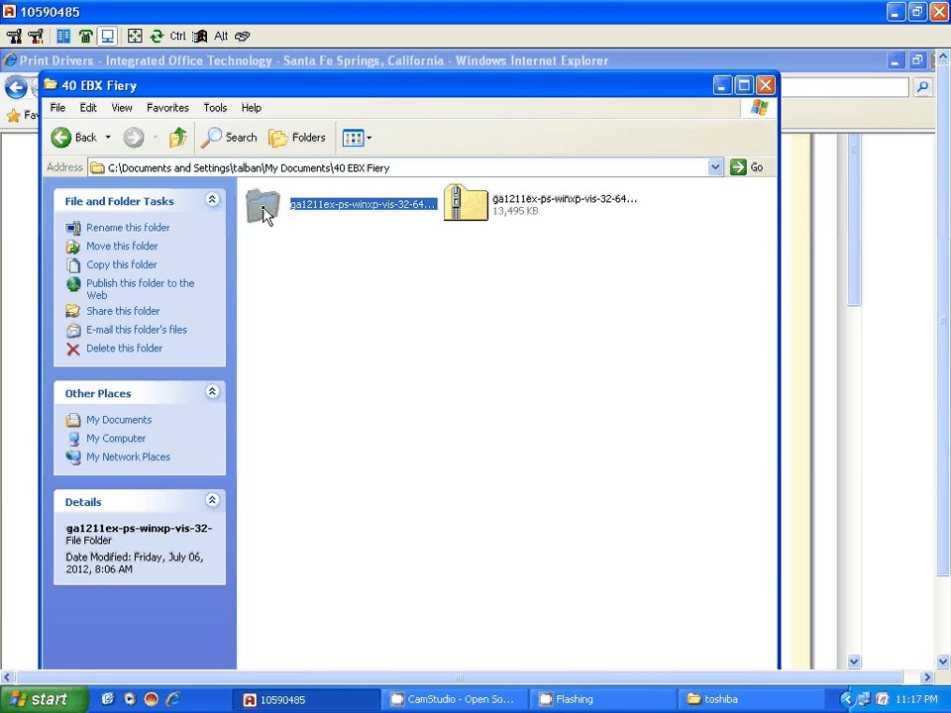
pyautogui.click(765, 86)
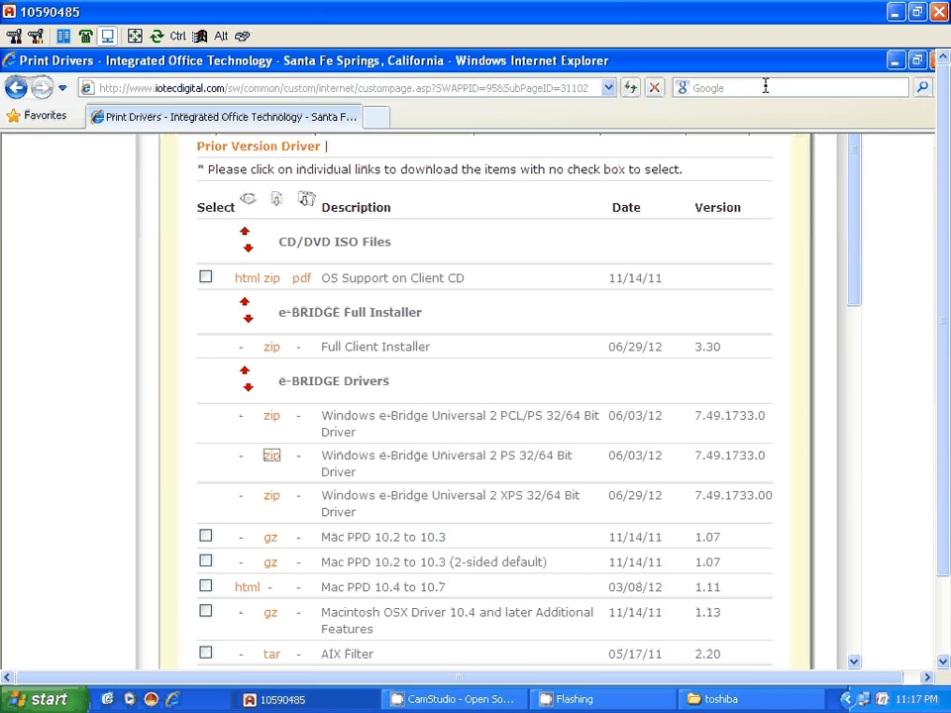
# Open Printers and Faxes and start the Add Printer Wizard, continuing past its welcome page
pyautogui.moveTo(449, 588); pyautogui.dragTo(370, 587)
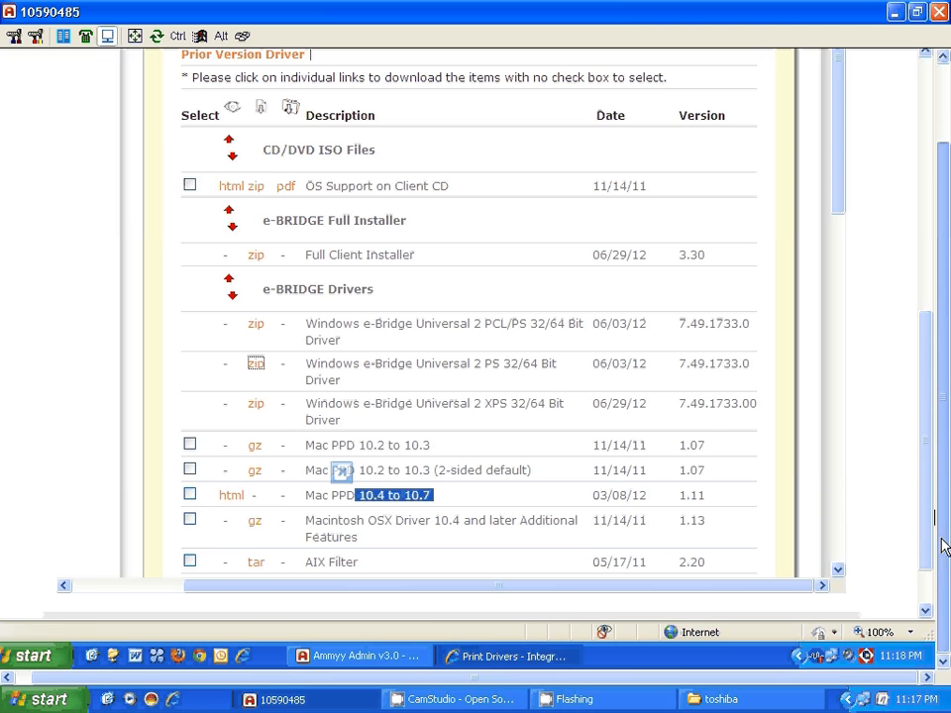
pyautogui.click(48, 655)
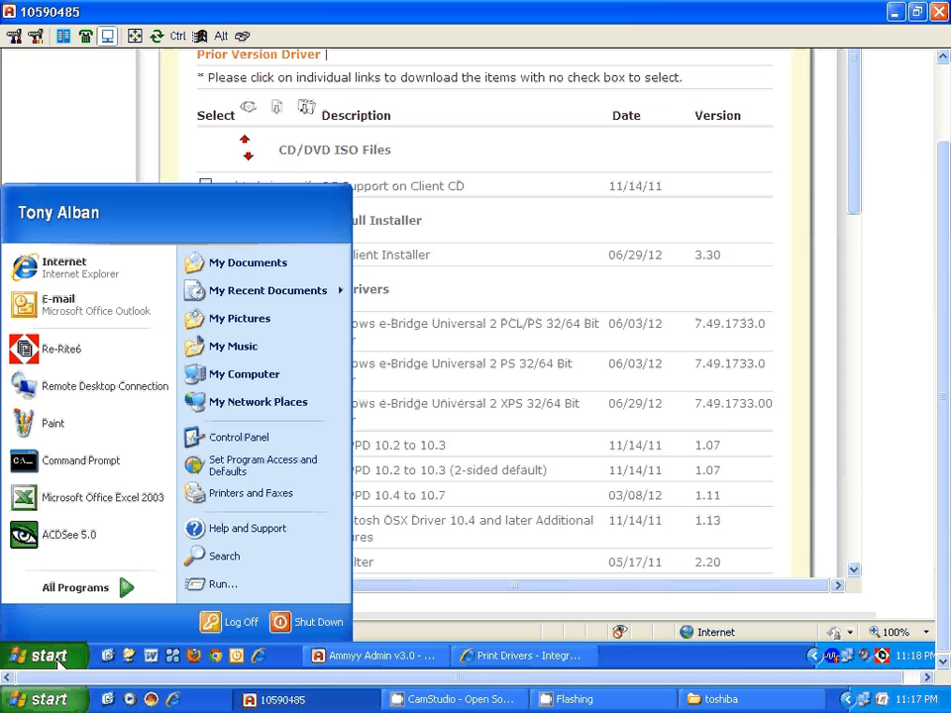
pyautogui.click(250, 493)
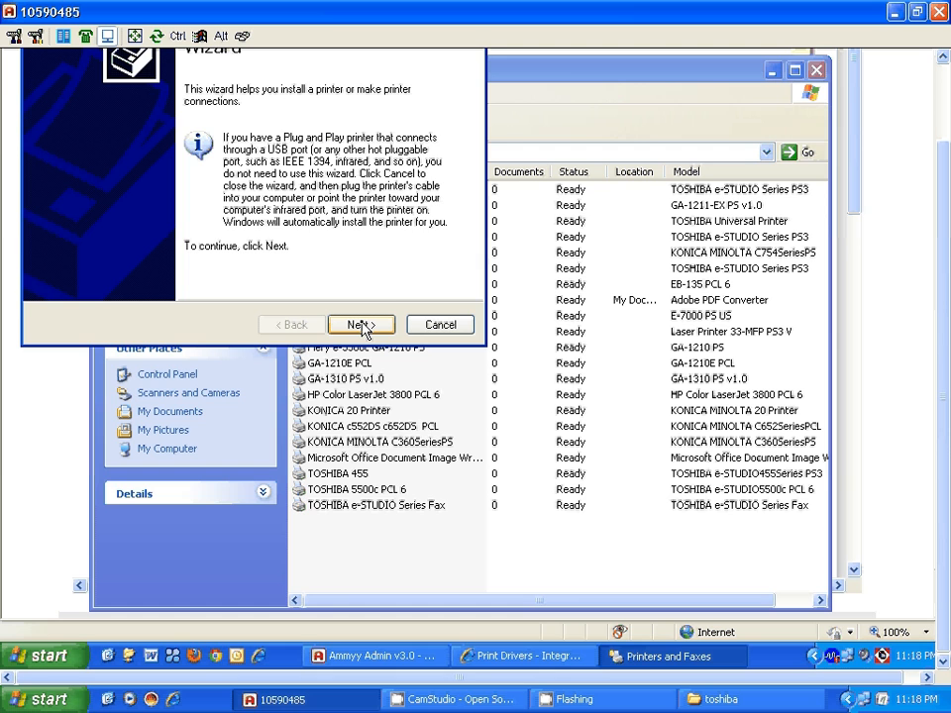
pyautogui.click(362, 325)
pyautogui.moveTo(925, 345); pyautogui.dragTo(920, 258)
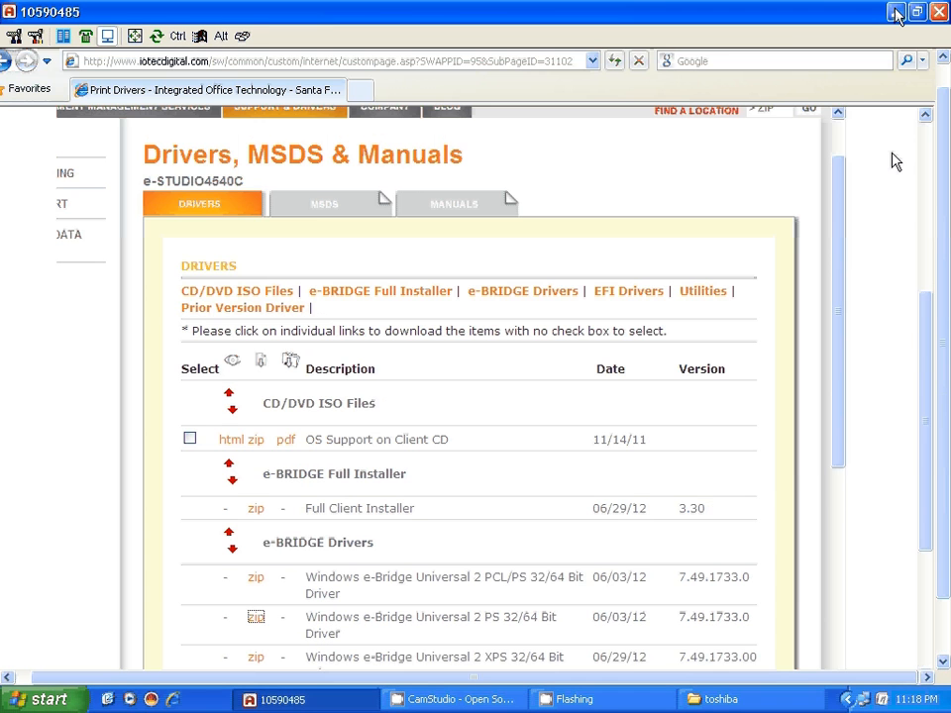
pyautogui.click(894, 12)
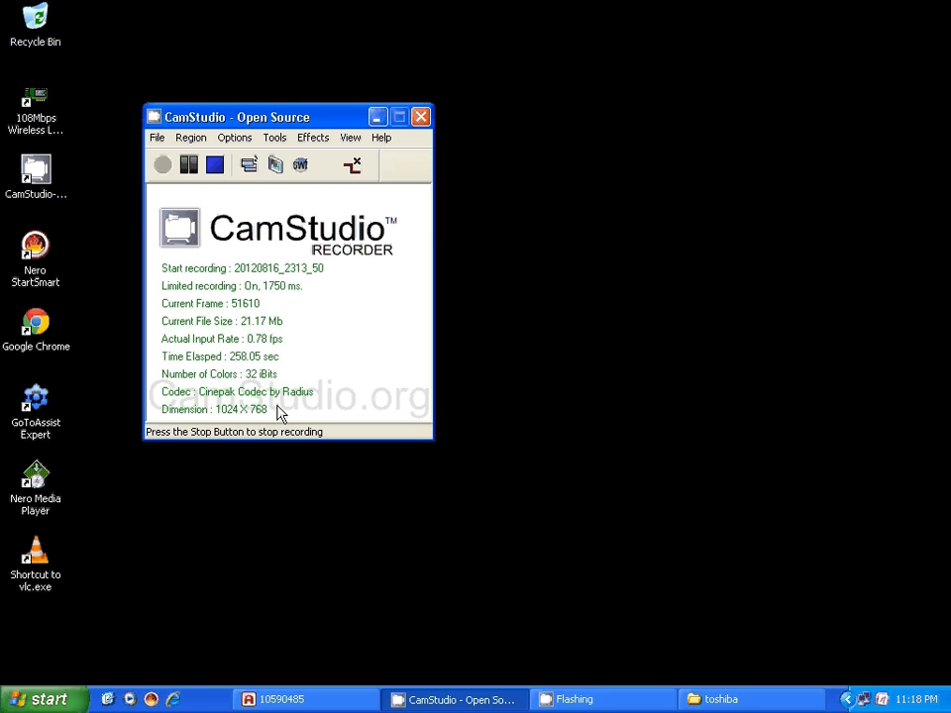
pyautogui.click(342, 701)
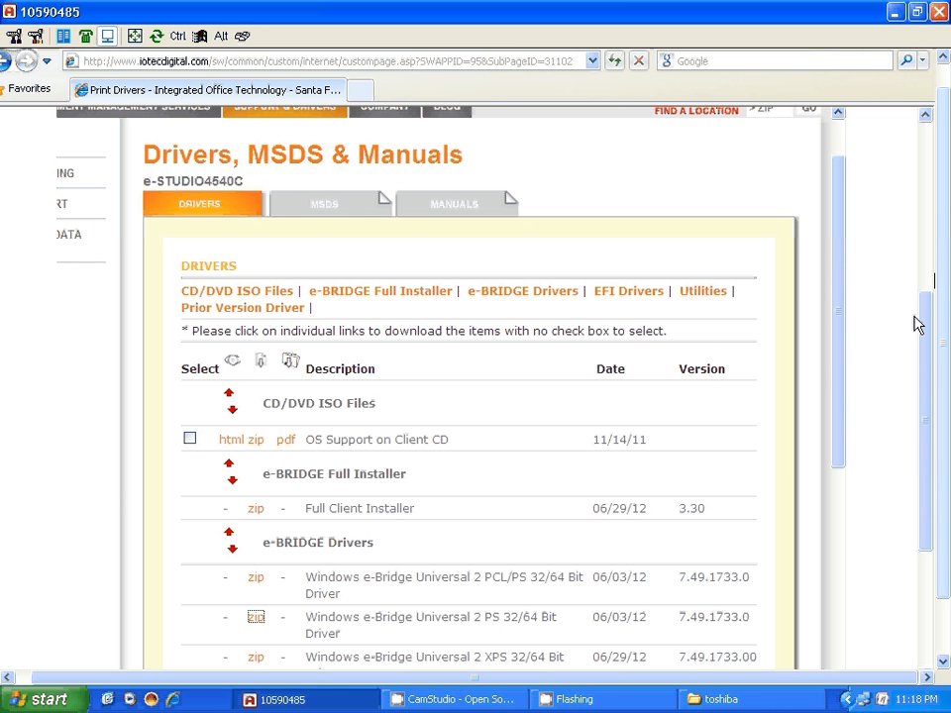
pyautogui.scroll(5, 921, 169)
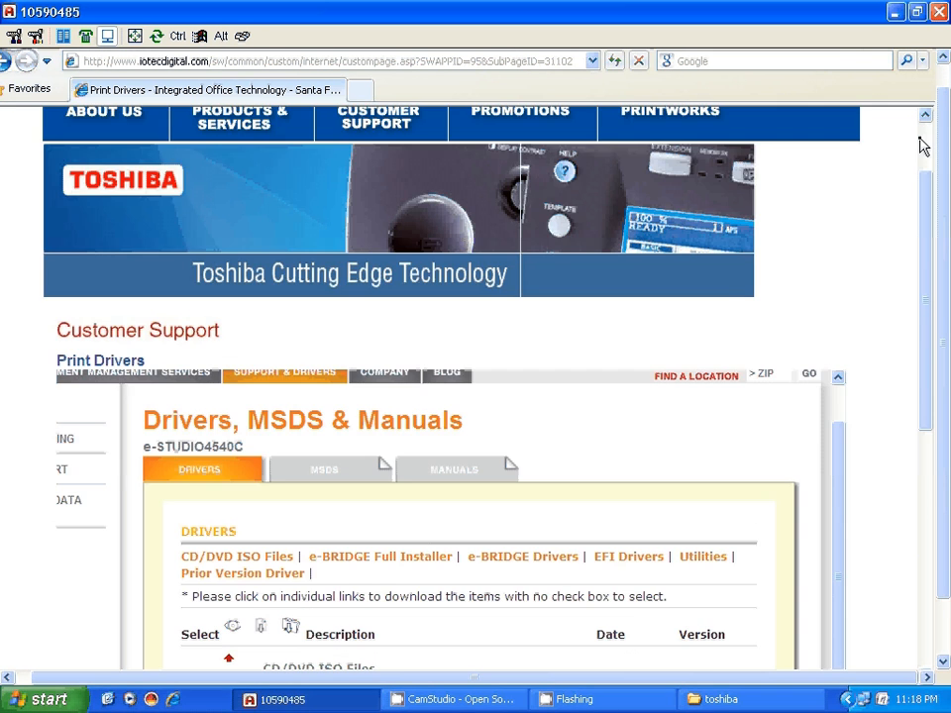
pyautogui.moveTo(942, 147); pyautogui.dragTo(942, 121)
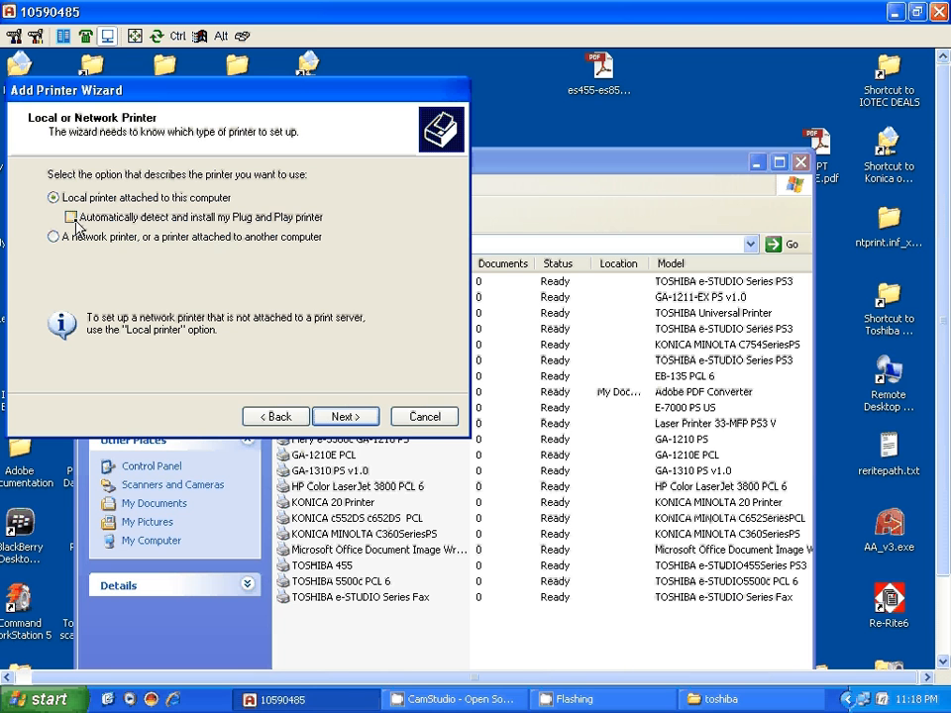
# Choose a local printer attached to this computer, without automatic Plug and Play detection, and continue to the port selection
pyautogui.click(72, 218)
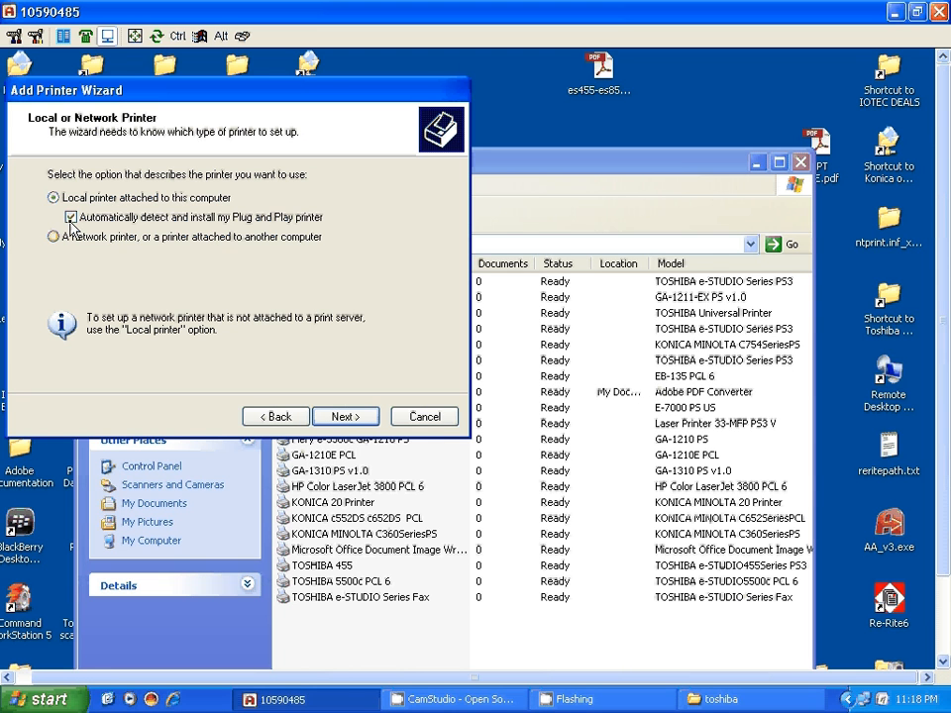
pyautogui.click(70, 218)
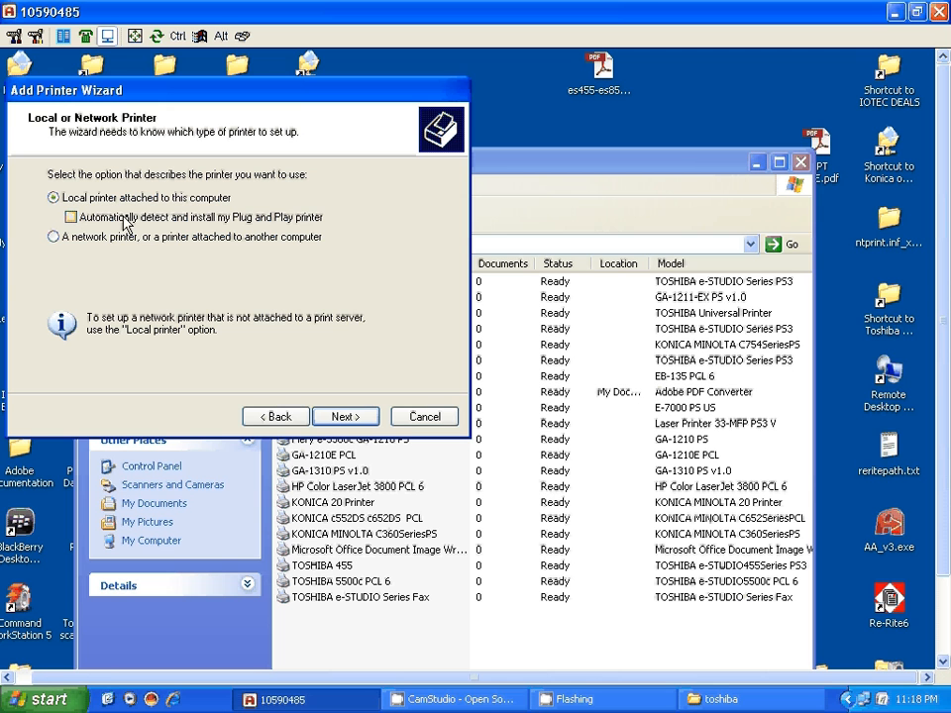
pyautogui.click(344, 418)
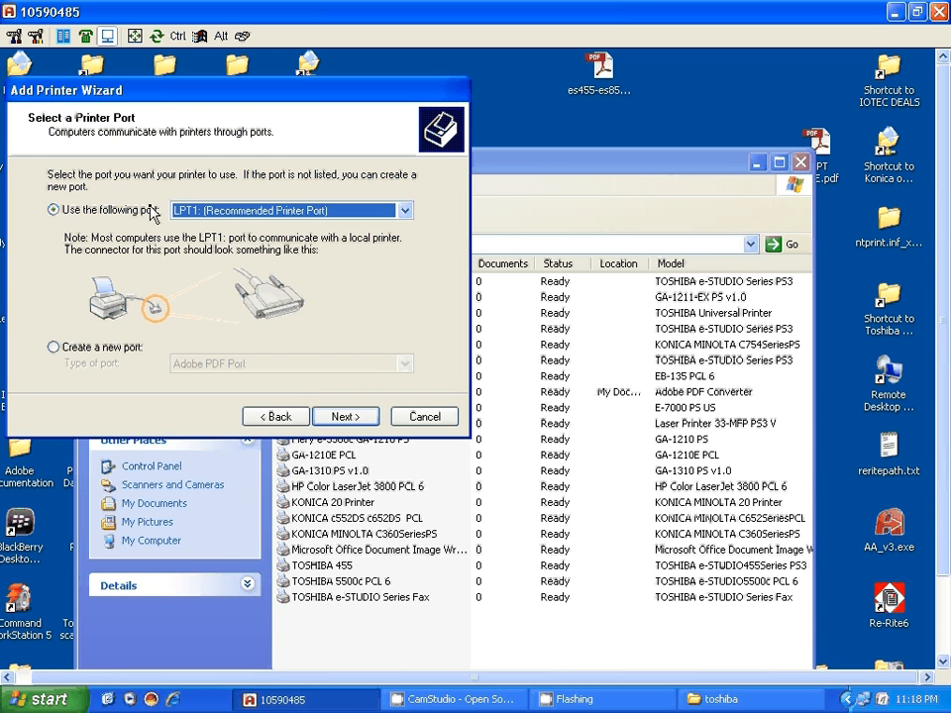
# Select the existing port IP_192.168.1.87 (Standard TCP/IP Port) for the printer
pyautogui.click(405, 212)
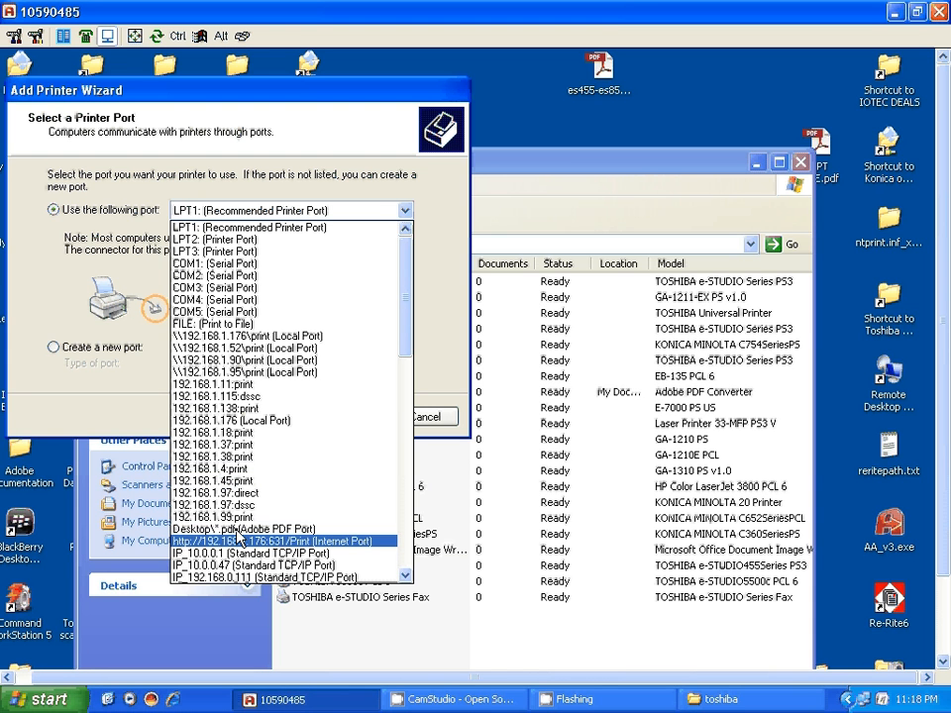
pyautogui.scroll(-10, 237, 538)
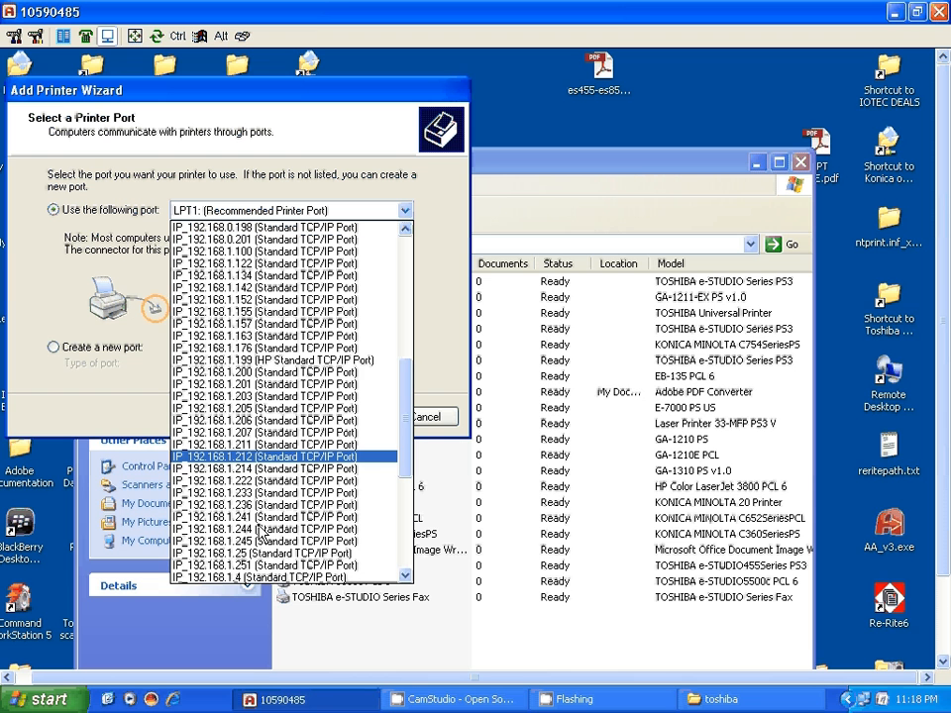
pyautogui.scroll(-1, 249, 315)
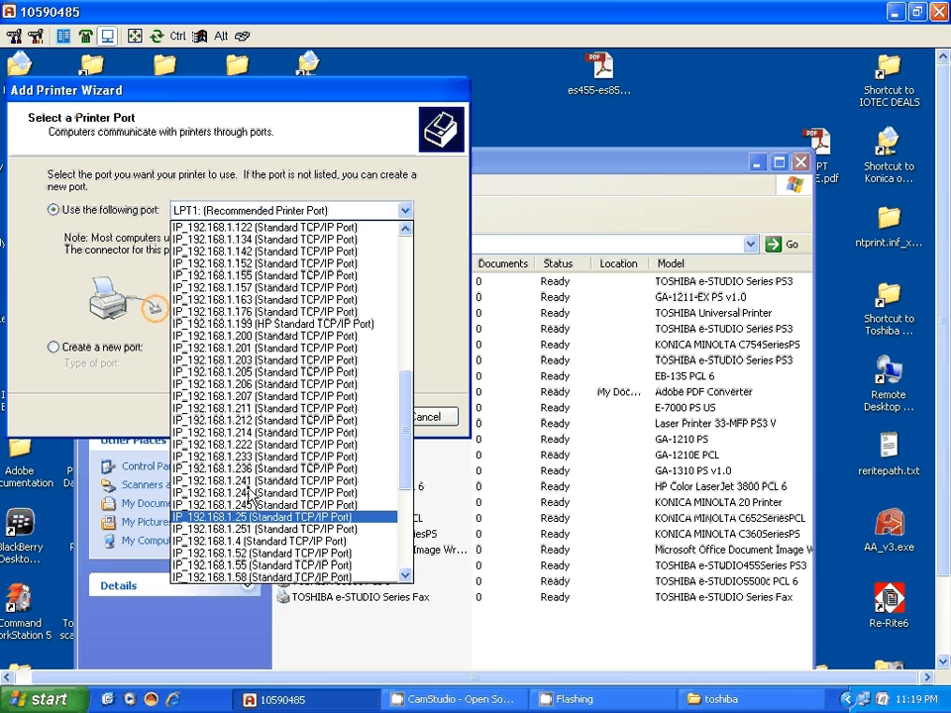
pyautogui.scroll(-4, 253, 492)
pyautogui.scroll(-3, 266, 515)
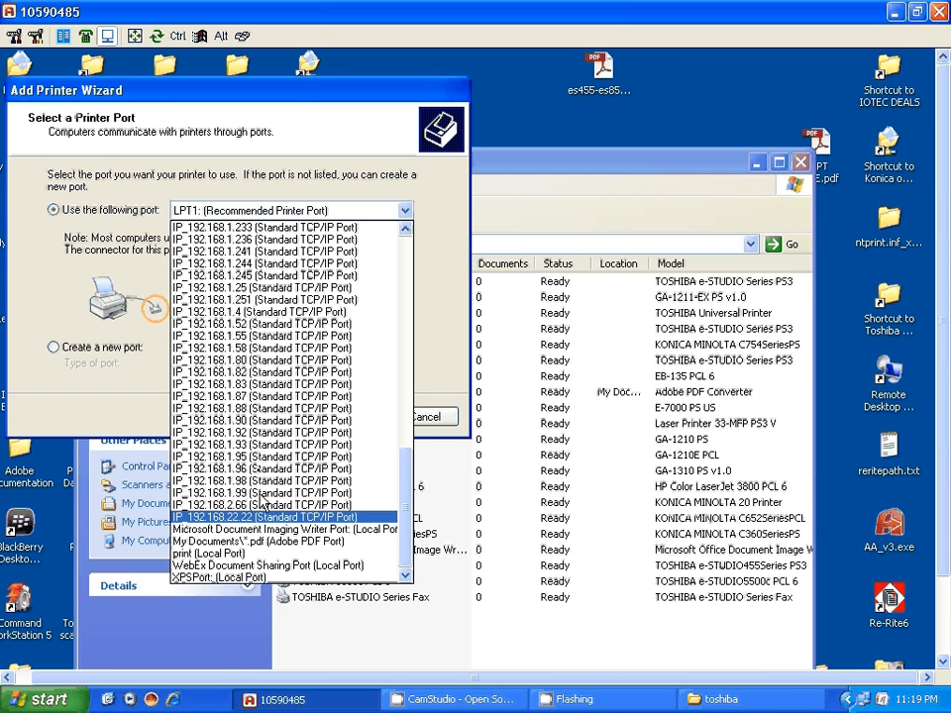
pyautogui.click(248, 397)
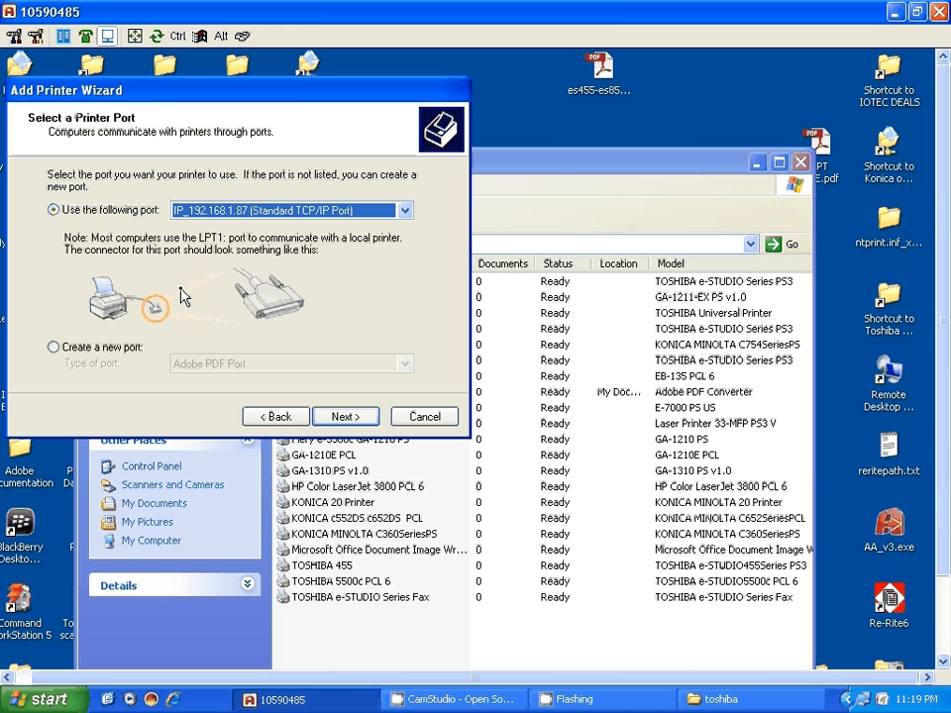
# Choose to create a new Standard TCP/IP Port and proceed to the port wizard's address entry
pyautogui.click(55, 349)
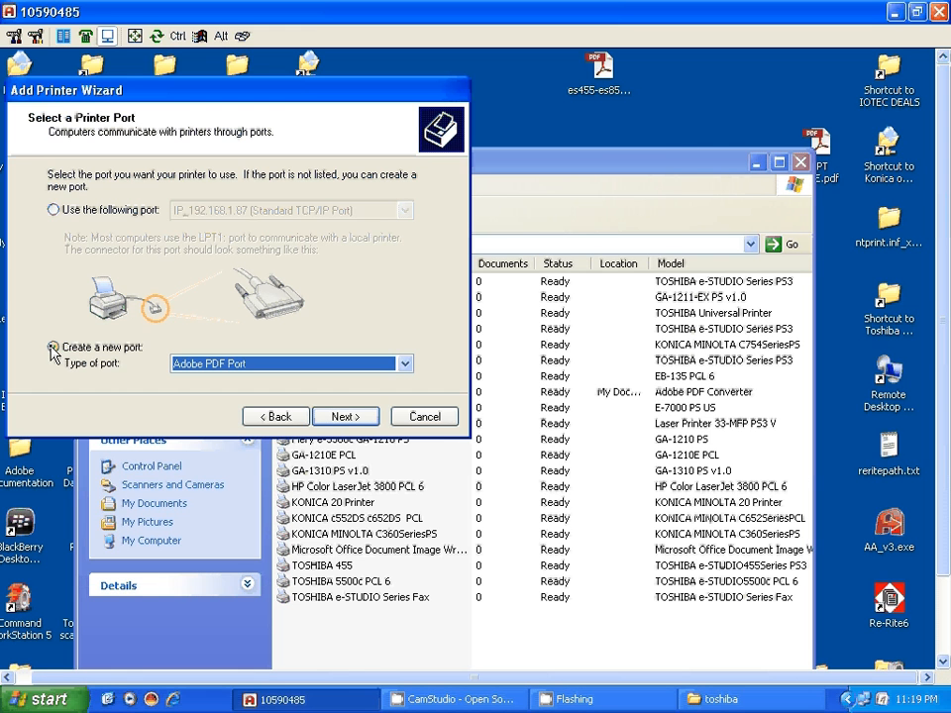
pyautogui.click(273, 364)
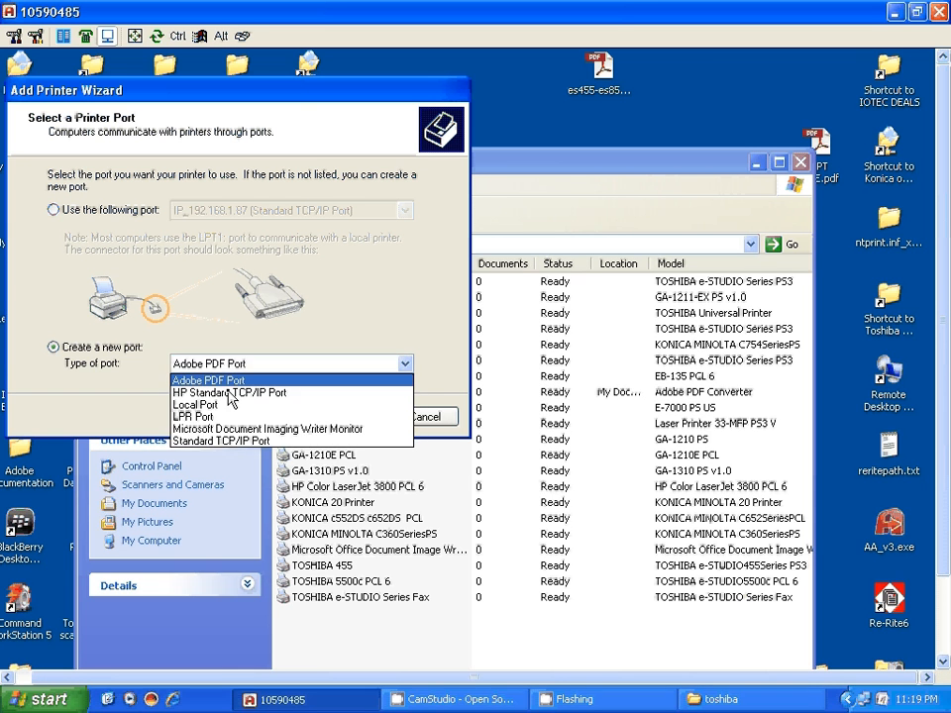
pyautogui.click(215, 442)
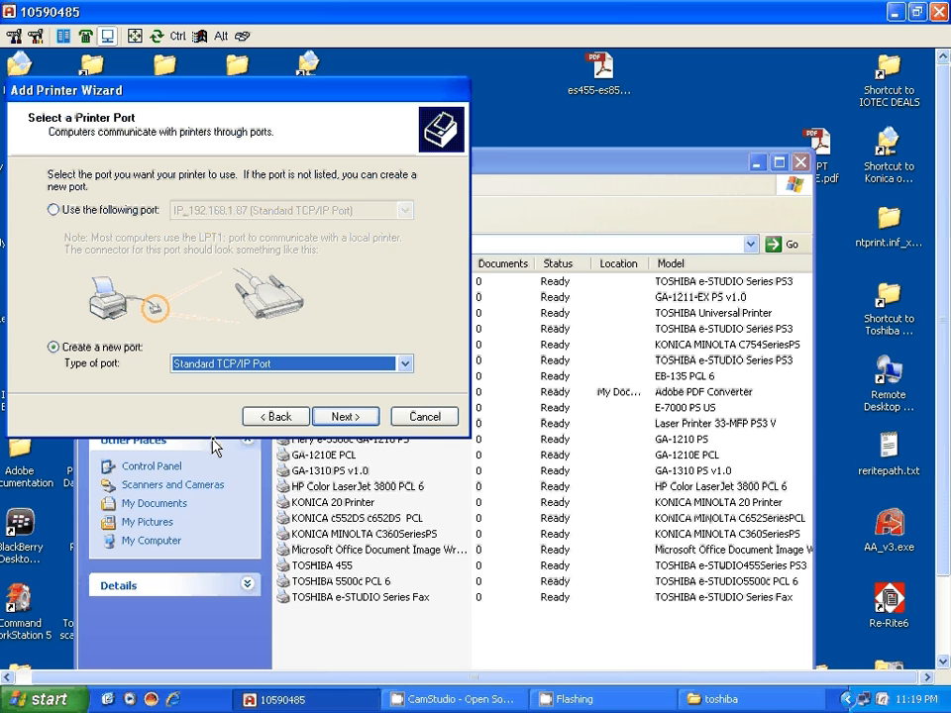
pyautogui.click(335, 424)
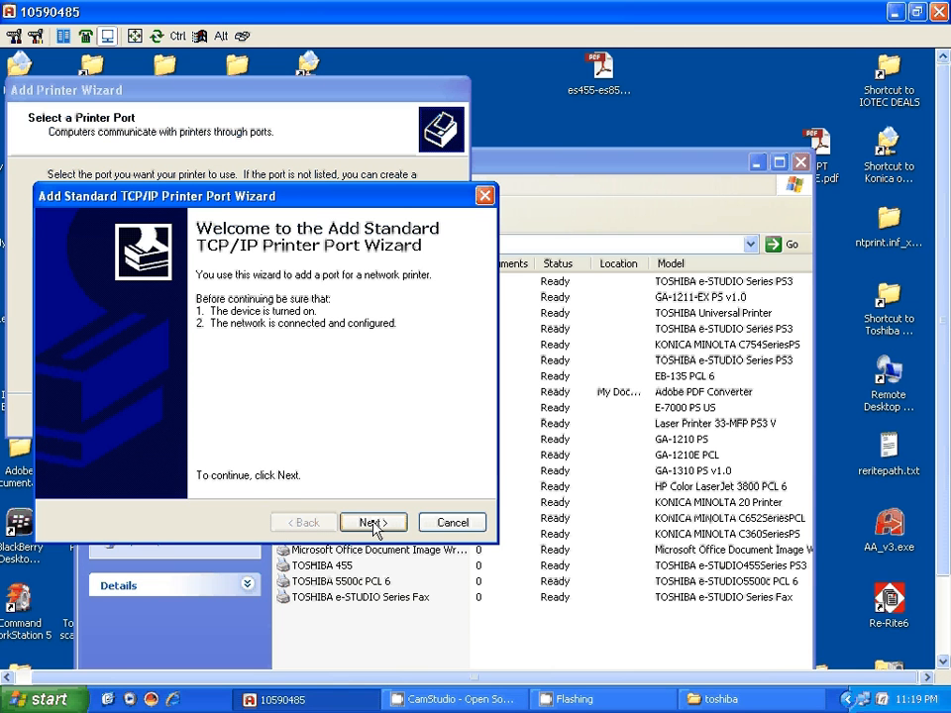
pyautogui.click(371, 523)
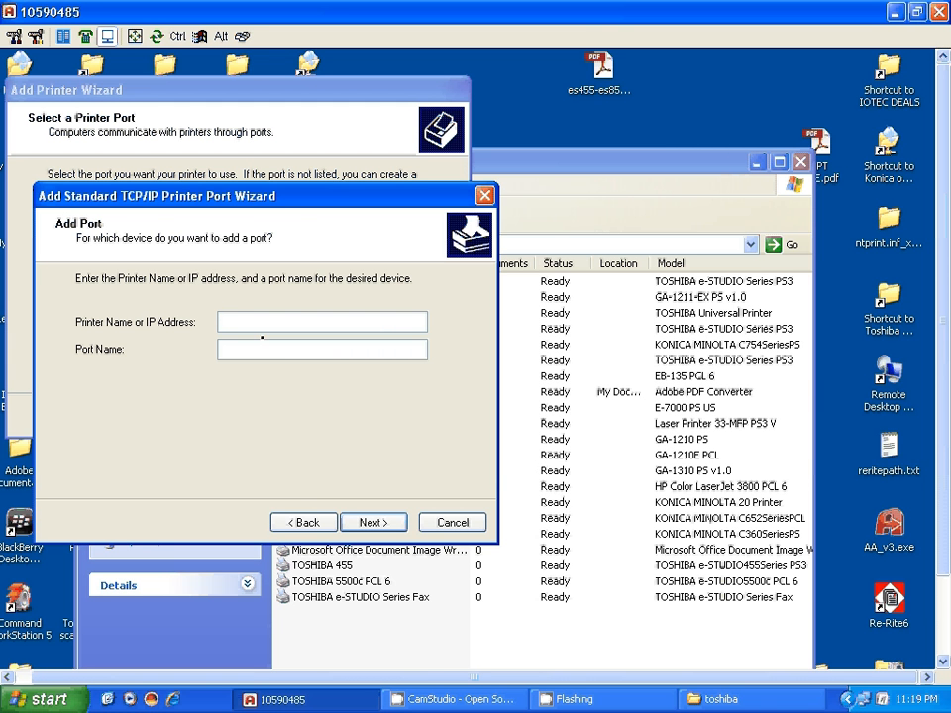
# Try to add a port for the printer address 192.168.1.87 under the suggested port name, and cancel the port wizard
pyautogui.write('192.168.1.')
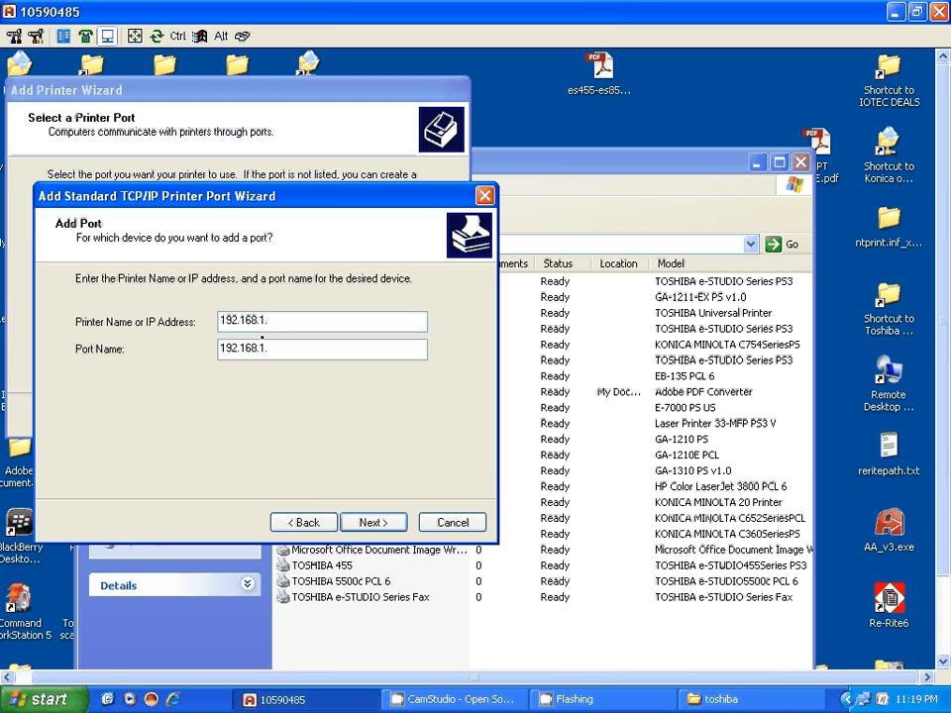
pyautogui.write('87')
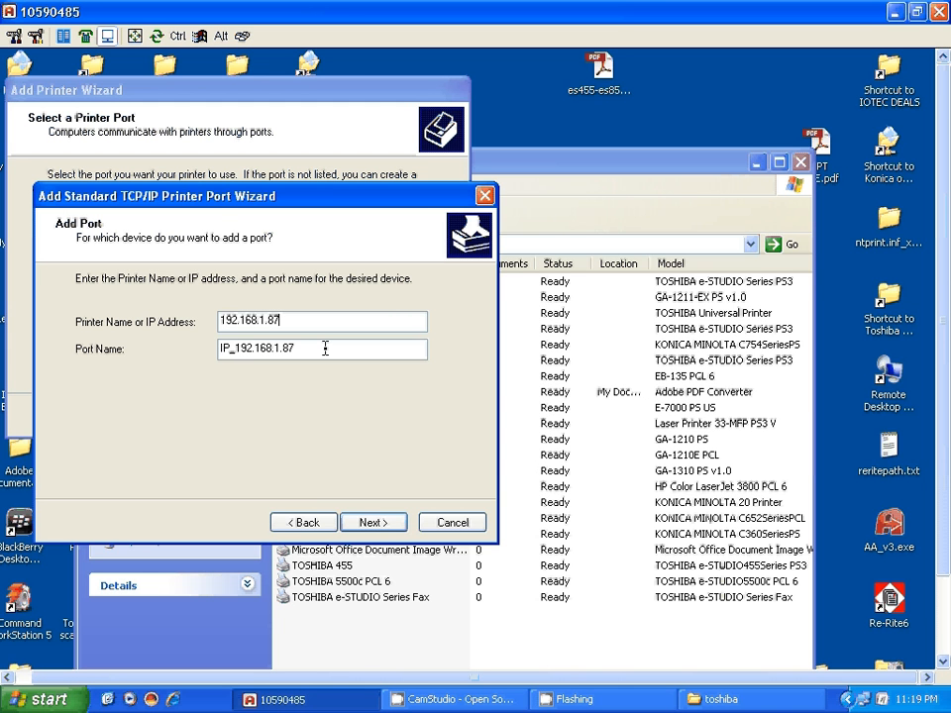
pyautogui.press('Tab')
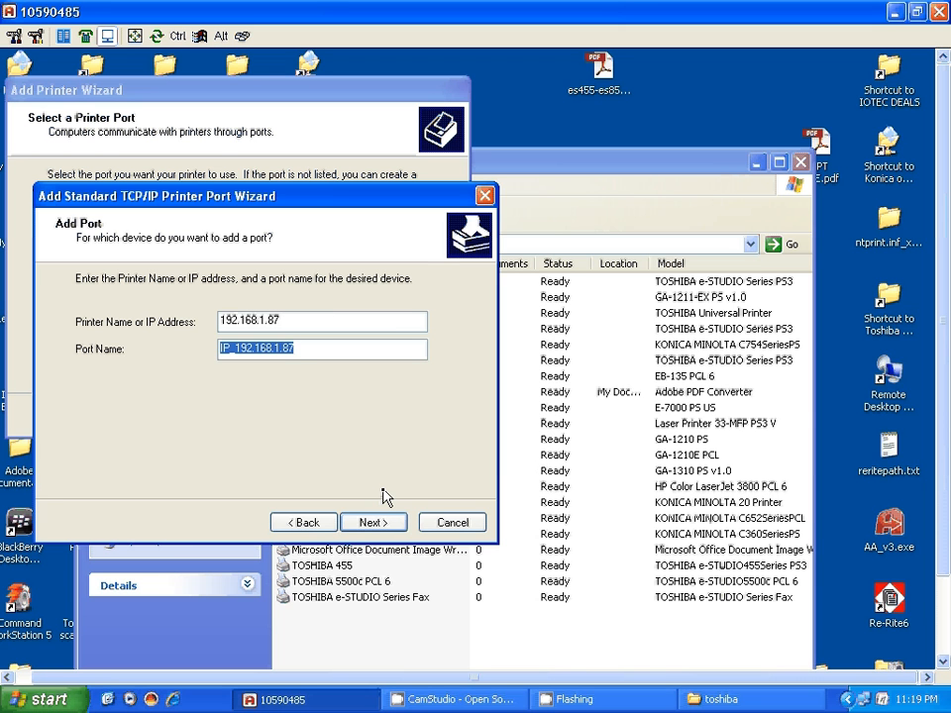
pyautogui.click(374, 522)
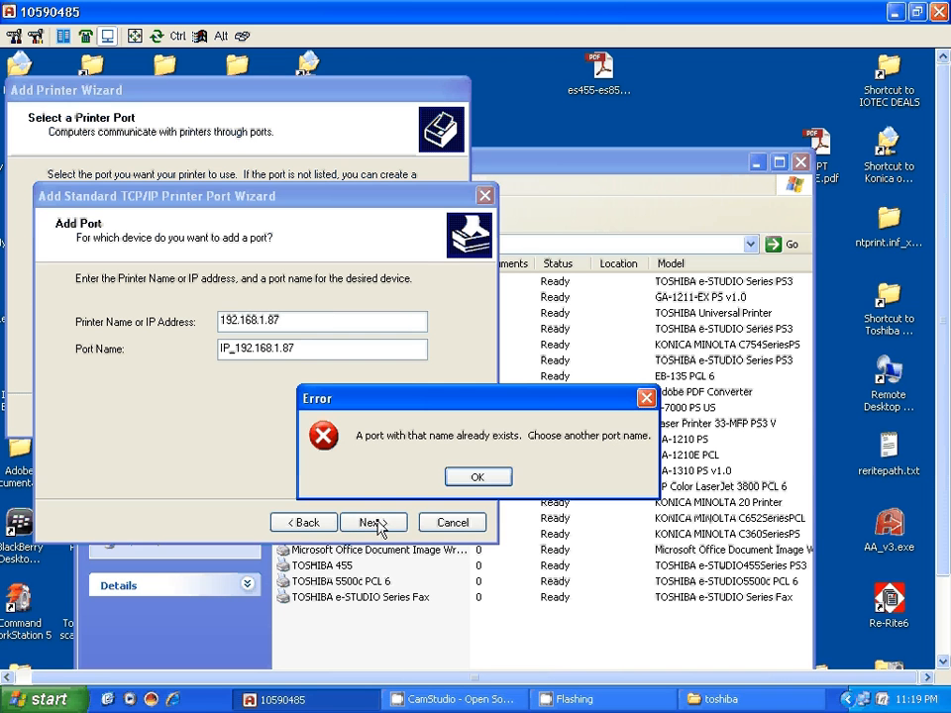
pyautogui.click(479, 478)
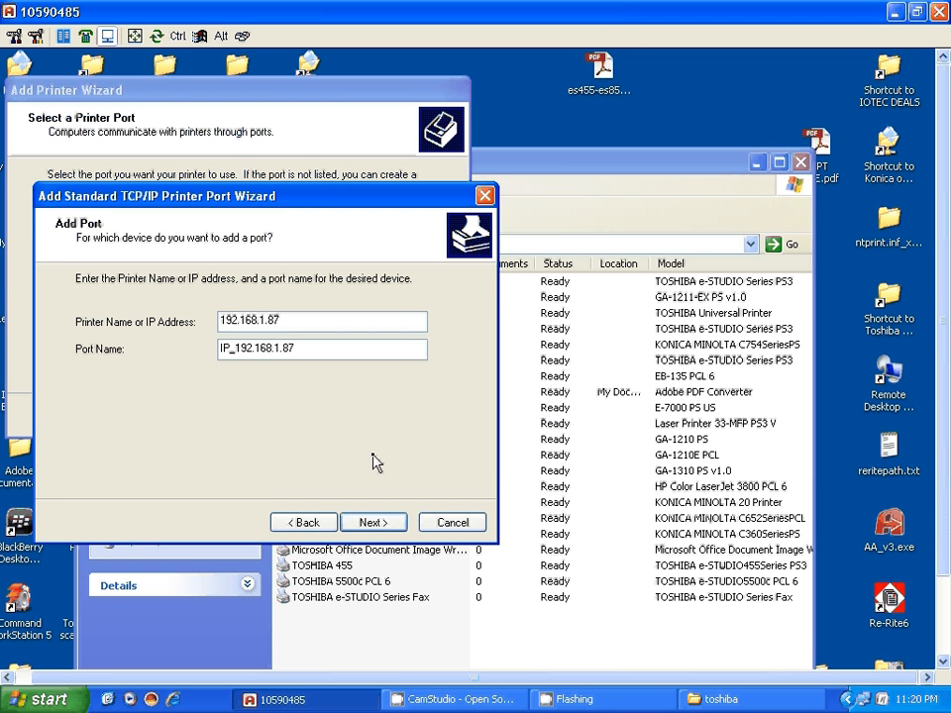
pyautogui.click(453, 523)
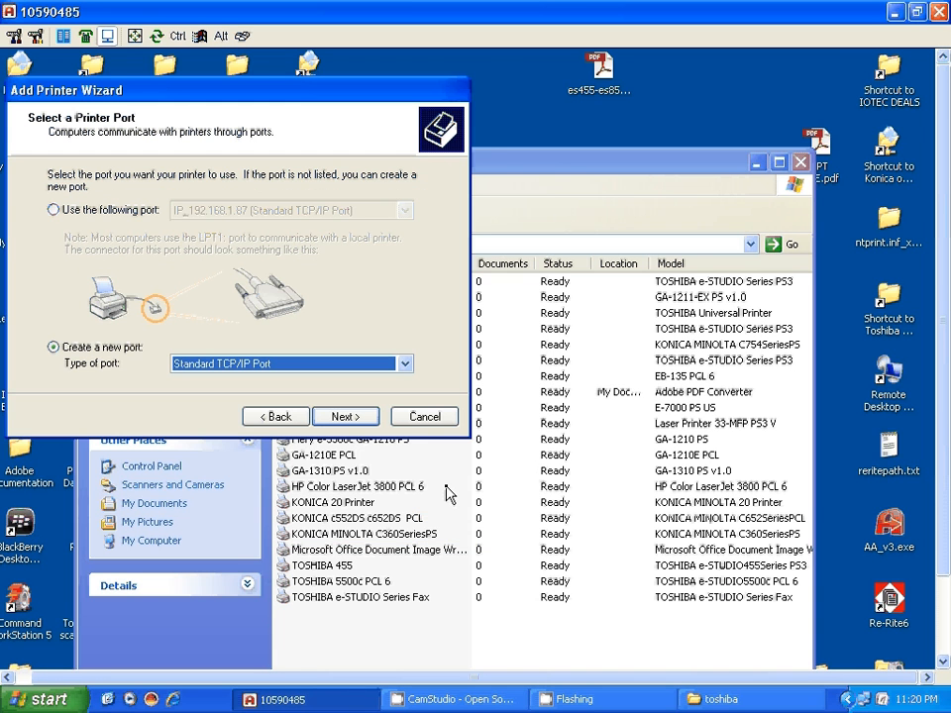
# Switch back to the existing port IP_192.168.1.87 (Standard TCP/IP Port) and continue to the printer software selection
pyautogui.click(73, 210)
pyautogui.click(302, 212)
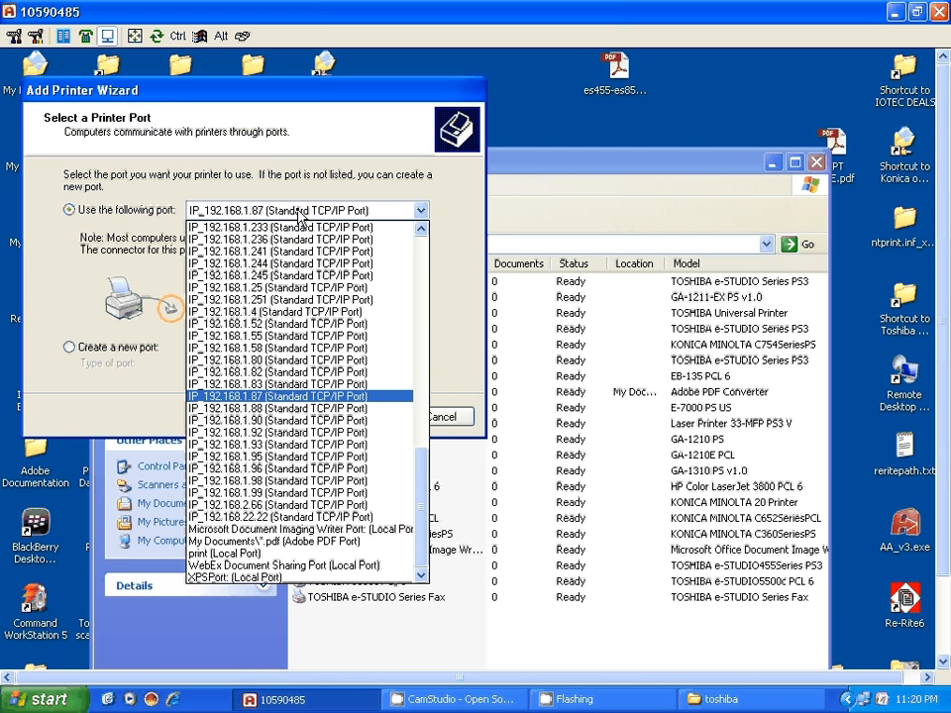
pyautogui.click(250, 397)
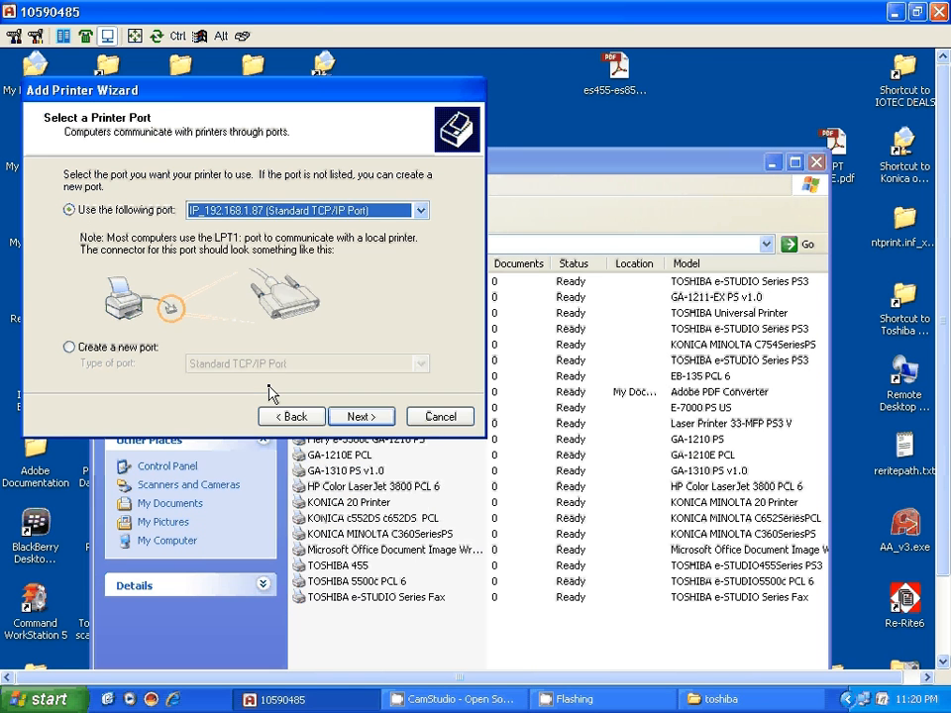
pyautogui.click(370, 419)
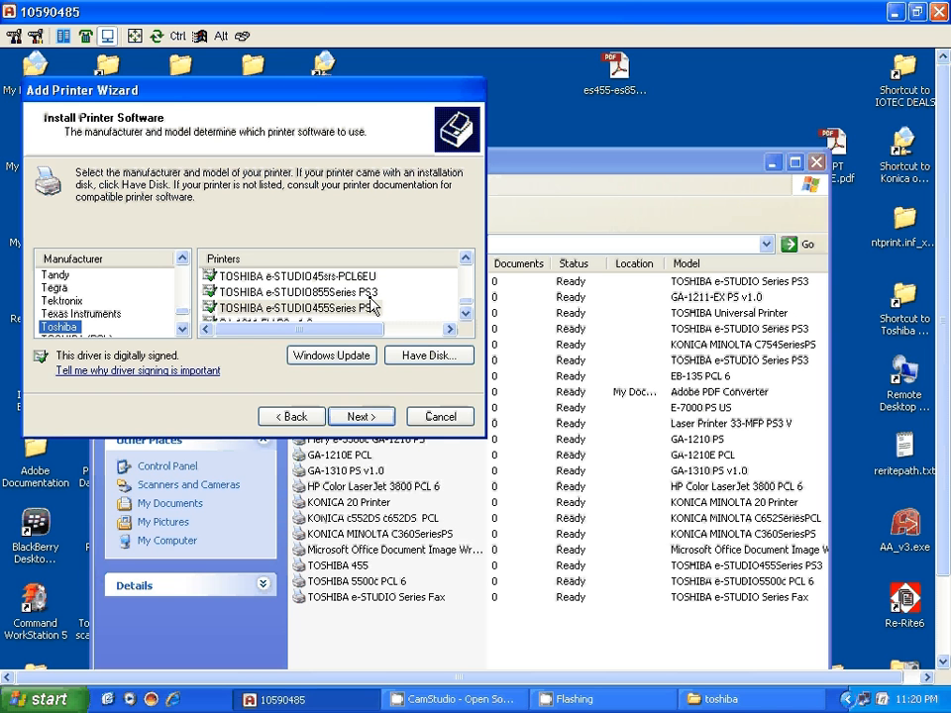
# Choose to install from disk and browse My Documents to 40 series > 40 EBX PRINT DRIVERS V63531415 > 2012 40 EBX DRIVERS JUNE
pyautogui.click(430, 357)
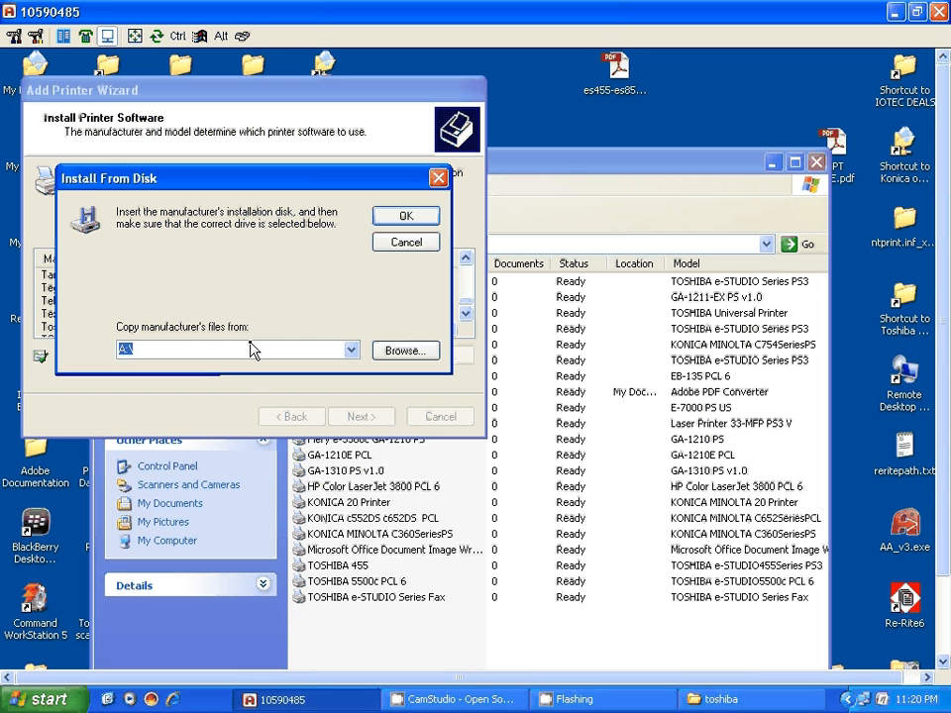
pyautogui.click(416, 352)
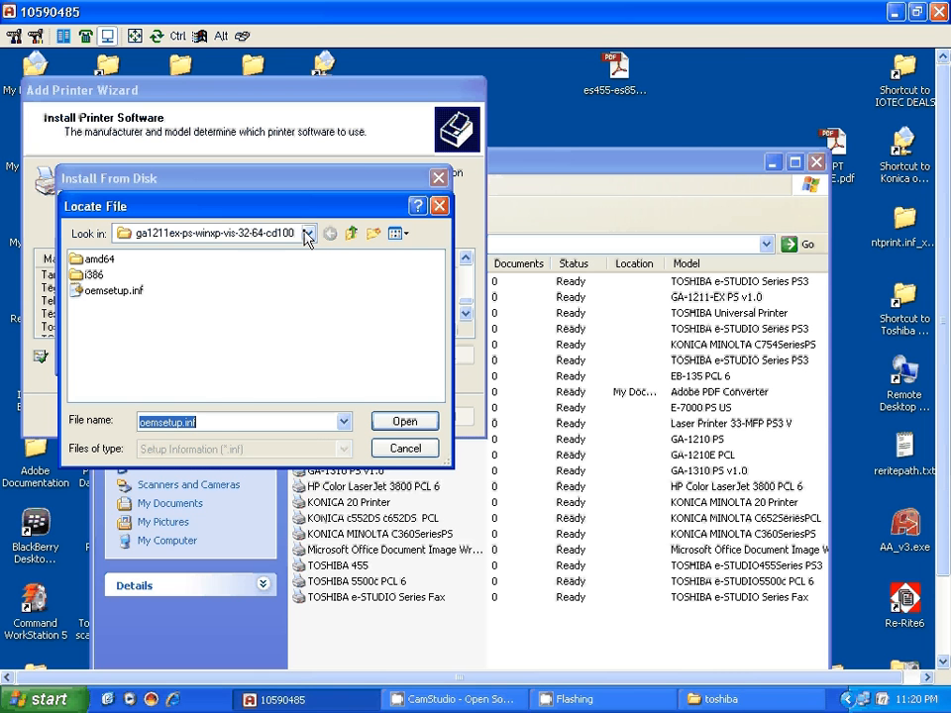
pyautogui.click(307, 234)
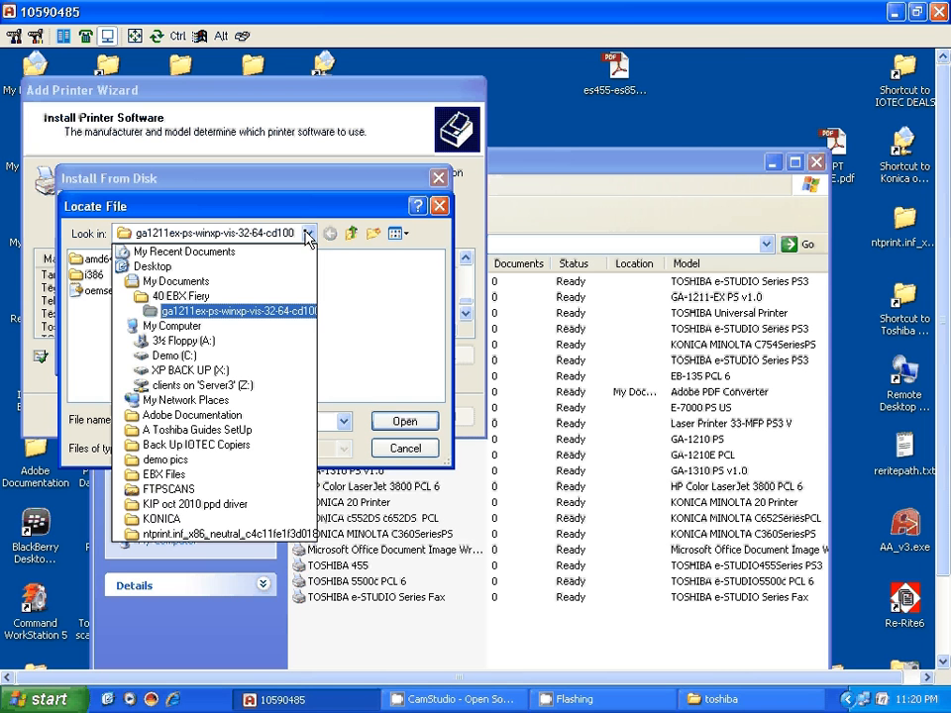
pyautogui.click(178, 283)
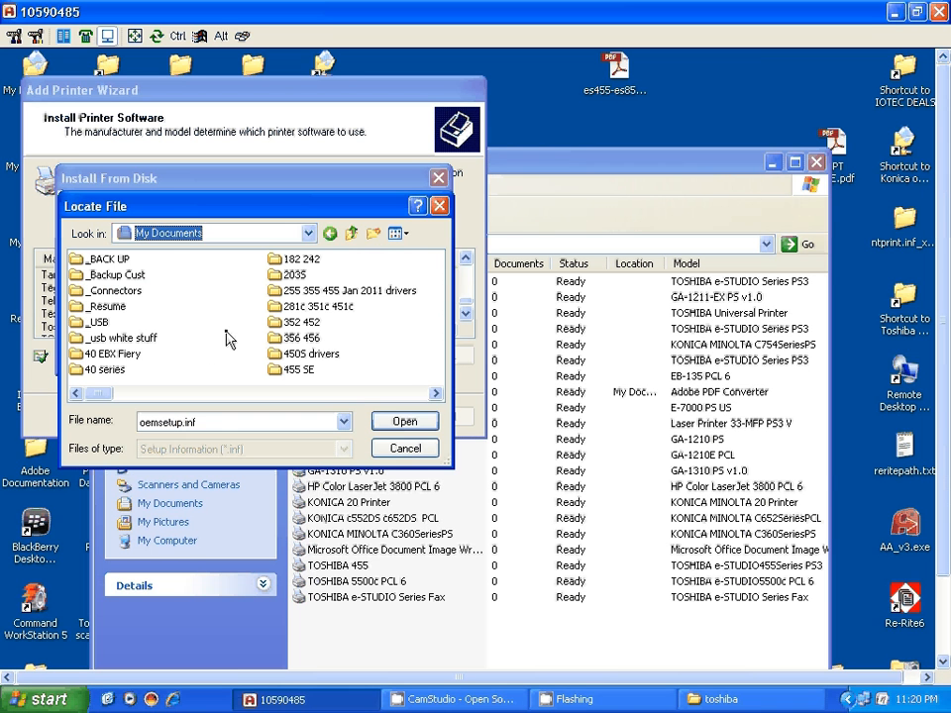
pyautogui.doubleClick(110, 370)
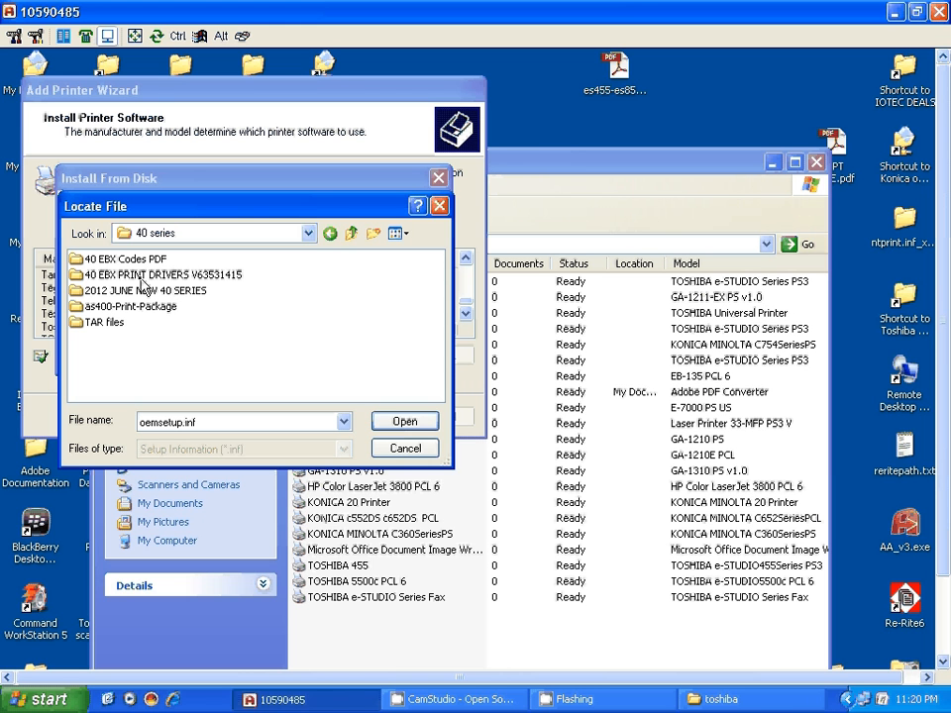
pyautogui.click(171, 275)
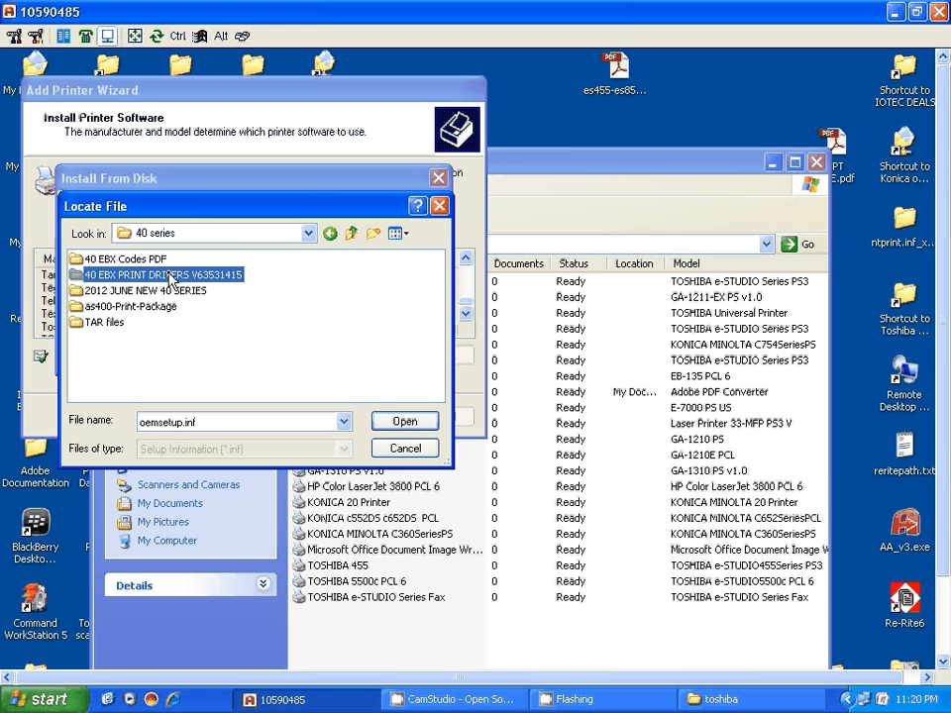
pyautogui.doubleClick(172, 275)
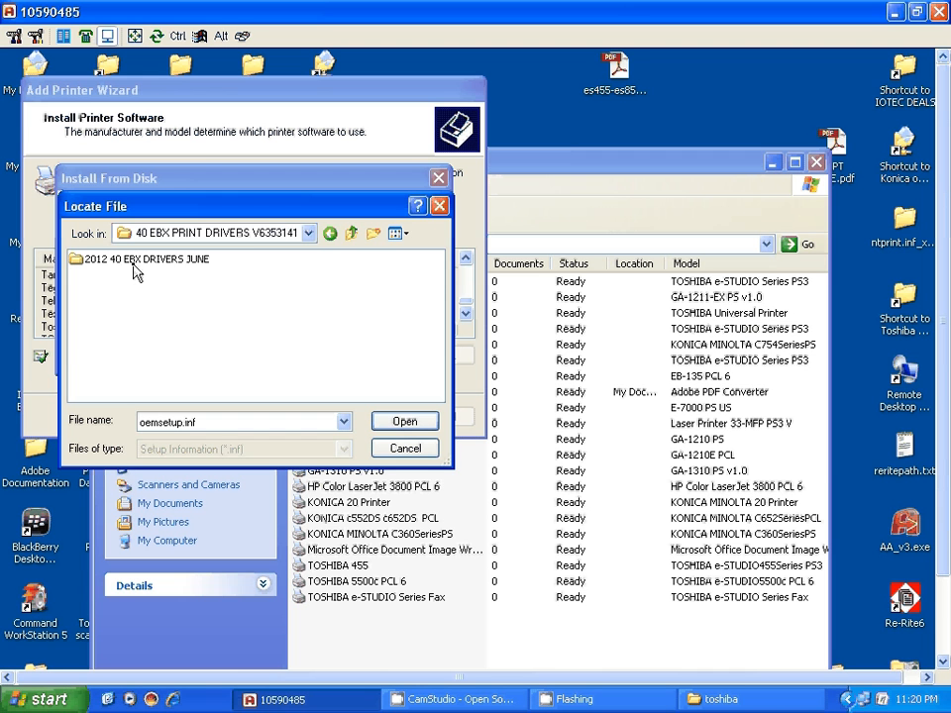
pyautogui.doubleClick(137, 259)
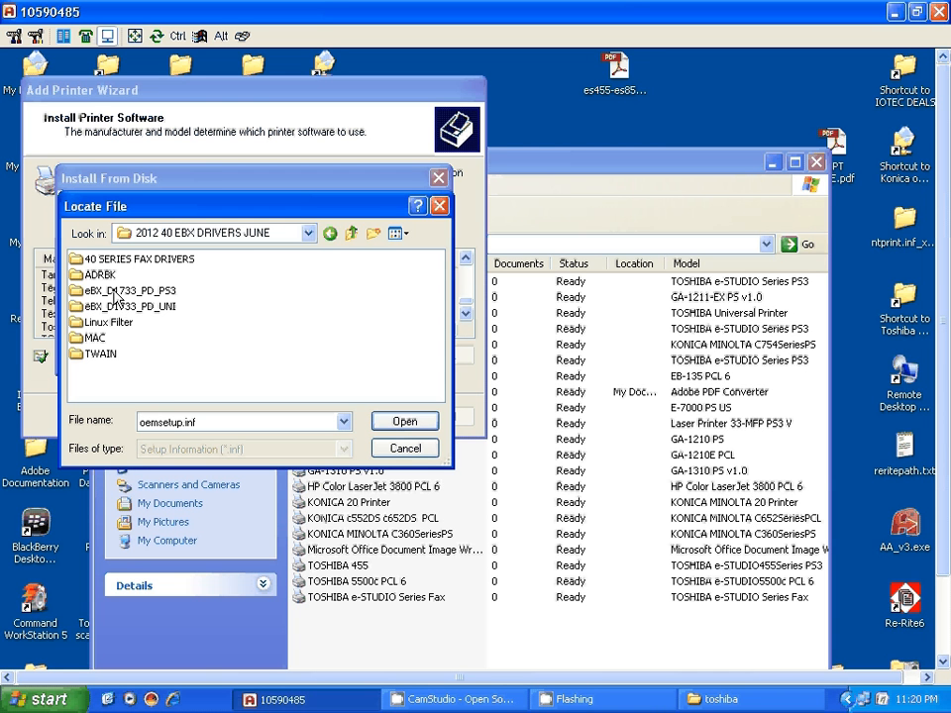
# Open the 32bit folder inside eBX_D1733_PD_PS3
pyautogui.click(120, 292)
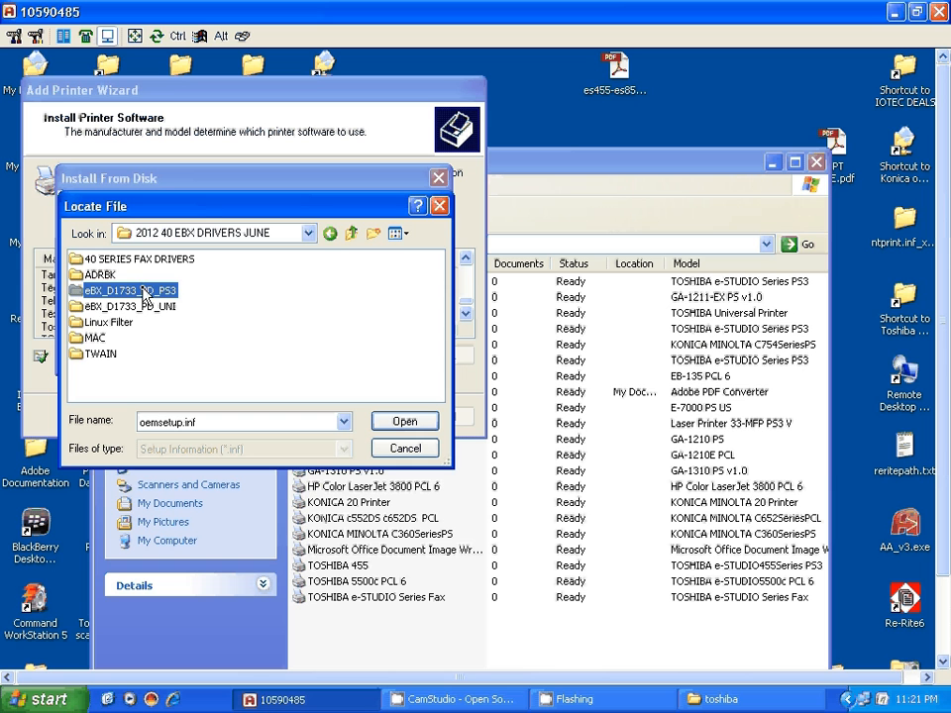
pyautogui.doubleClick(144, 290)
pyautogui.click(93, 260)
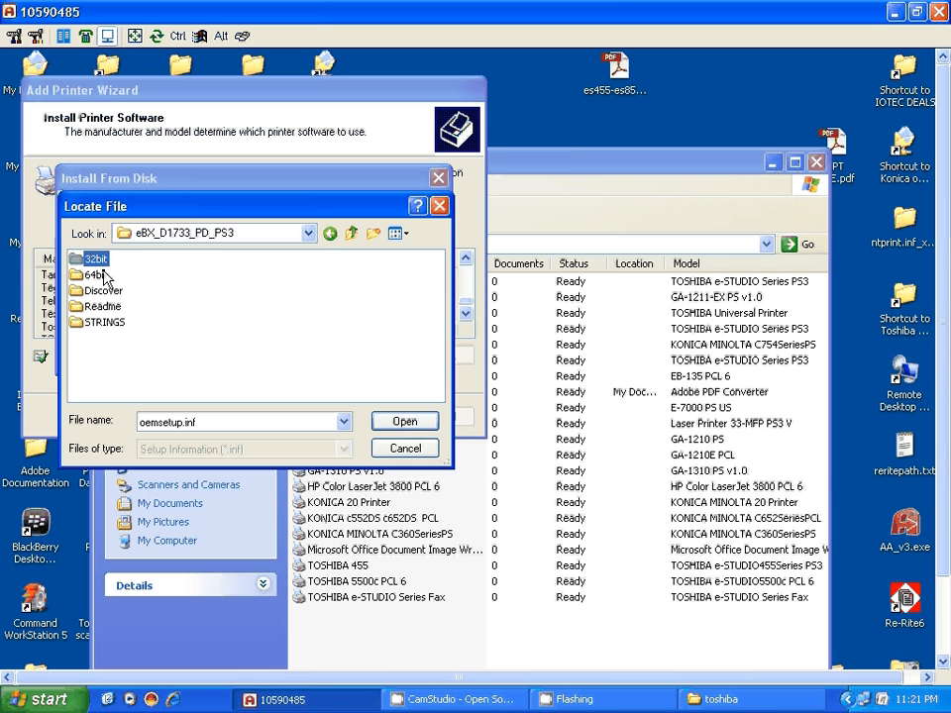
pyautogui.click(94, 275)
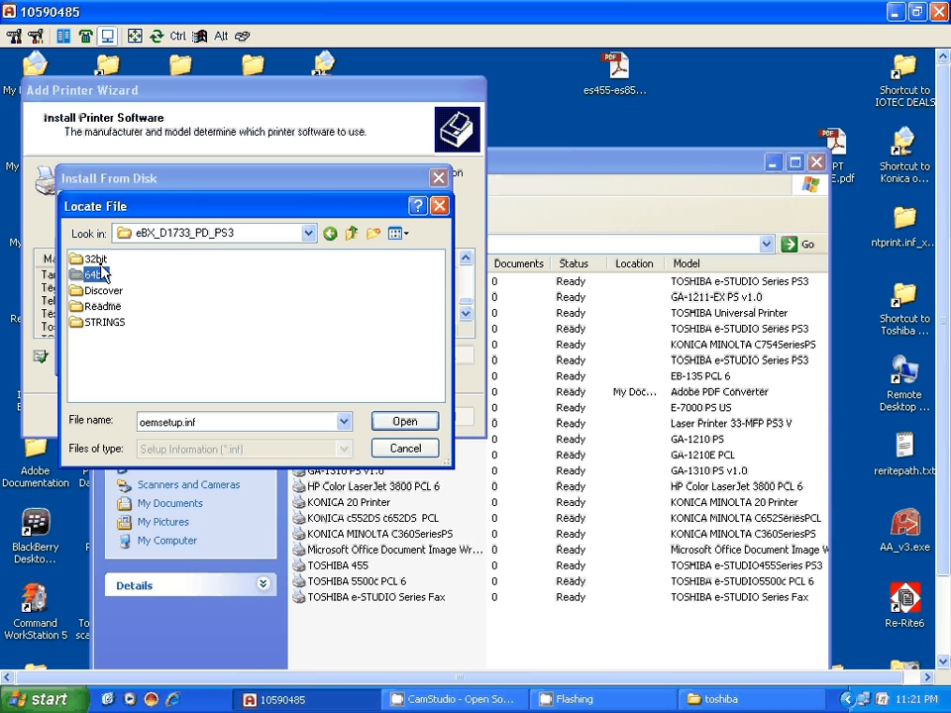
pyautogui.click(103, 262)
pyautogui.click(102, 269)
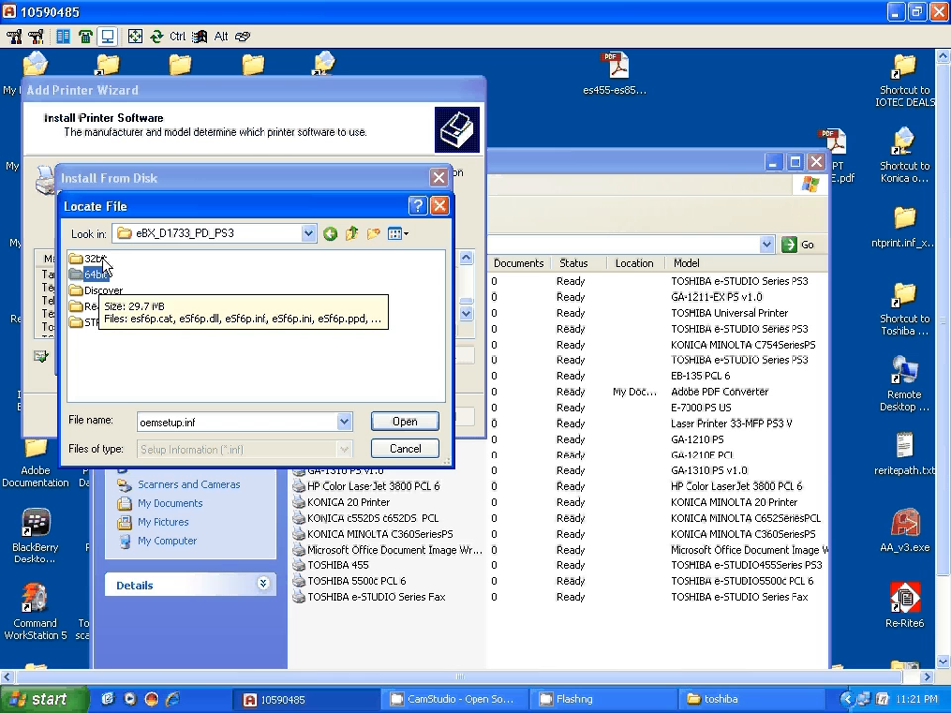
pyautogui.click(95, 259)
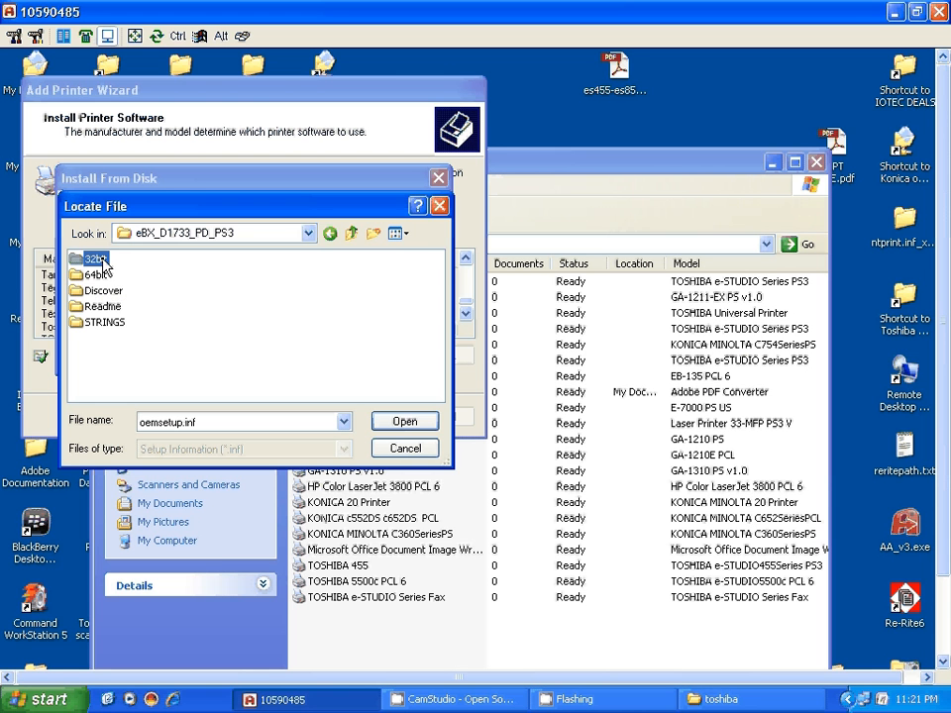
pyautogui.doubleClick(95, 260)
# Load the driver file eSf3p.inf and proceed with the TOSHIBA Universal PS3 printer
pyautogui.click(99, 261)
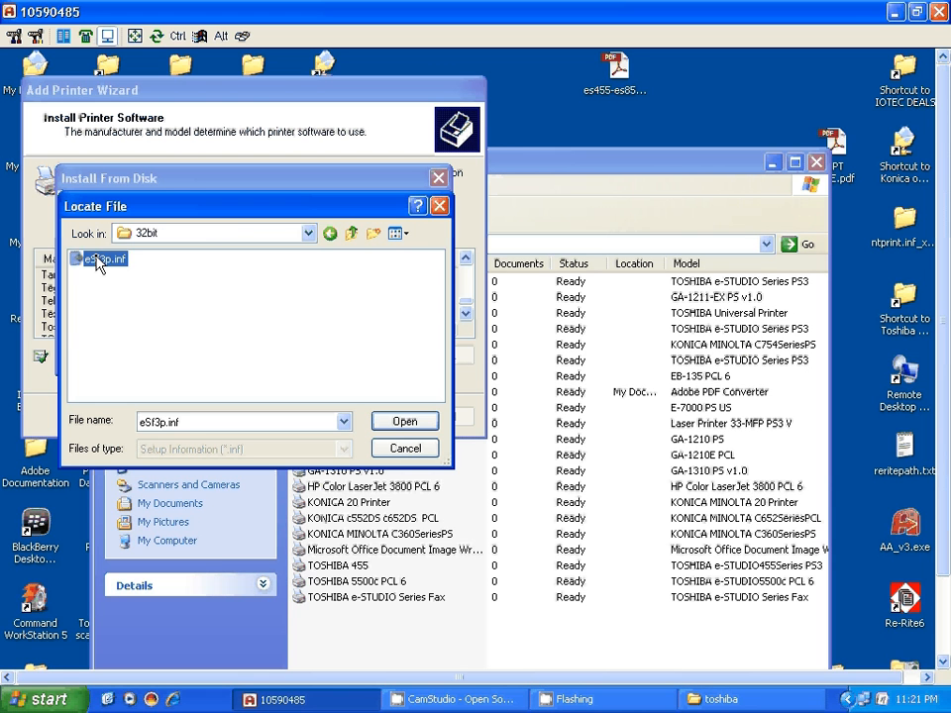
pyautogui.click(400, 423)
pyautogui.click(405, 222)
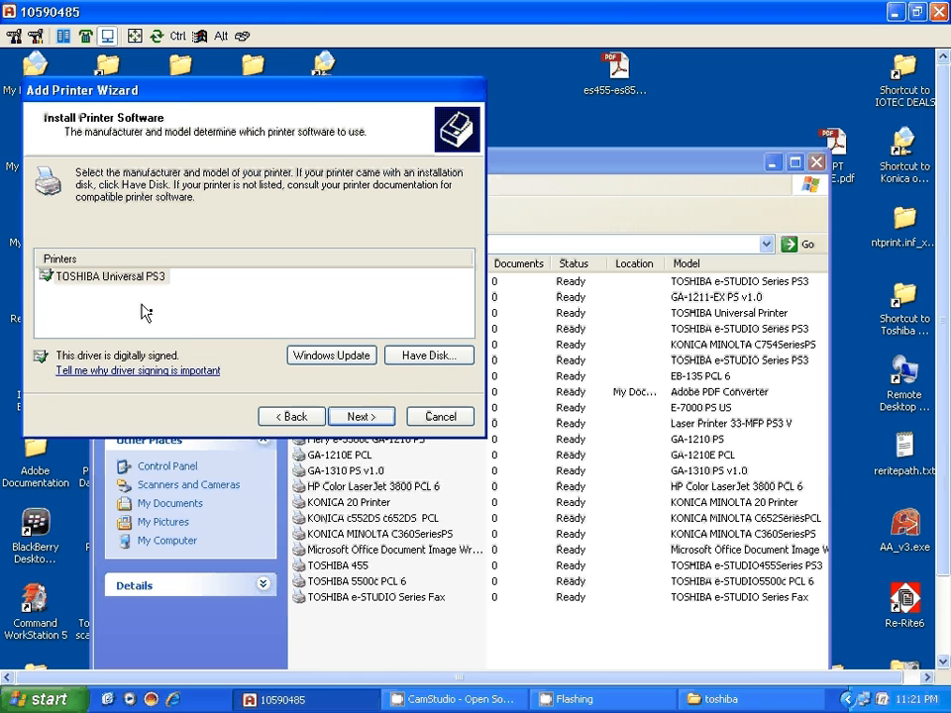
pyautogui.click(363, 416)
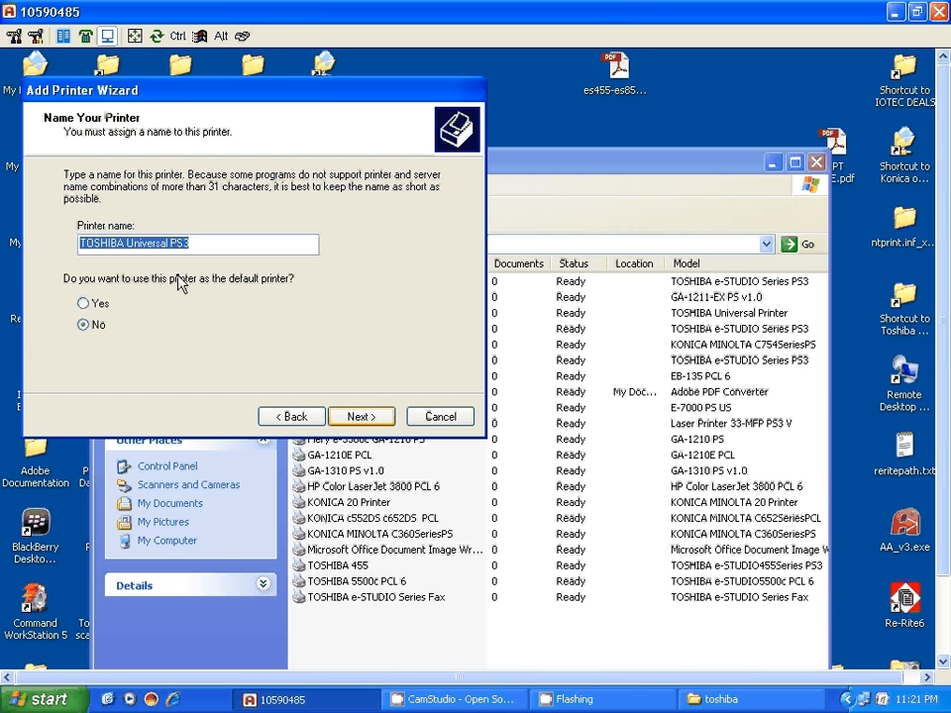
# Name the printer TOSHIBA Main and choose not to use it as the default printer
pyautogui.click(202, 246)
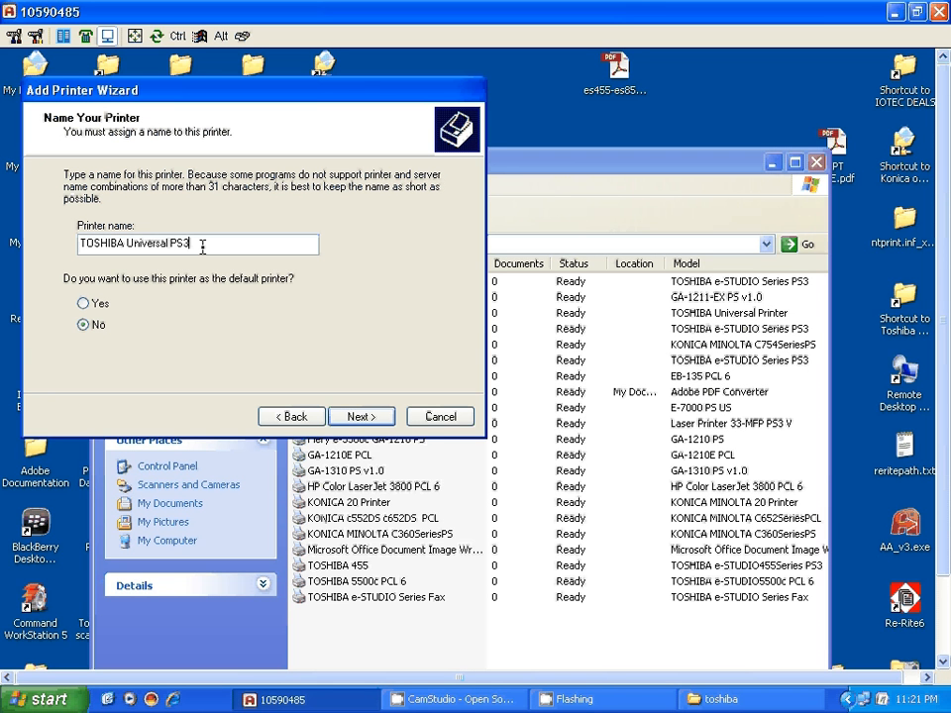
pyautogui.press('BackSpace')
pyautogui.press('BackSpace')
pyautogui.press('BackSpace')
pyautogui.press('BackSpace')
pyautogui.press('BackSpace')
pyautogui.press('BackSpace')
pyautogui.press('BackSpace')
pyautogui.press('BackSpace')
pyautogui.press('BackSpace')
pyautogui.press('BackSpace')
pyautogui.press('BackSpace')
pyautogui.press('BackSpace')
pyautogui.press('BackSpace')
pyautogui.write('Main')
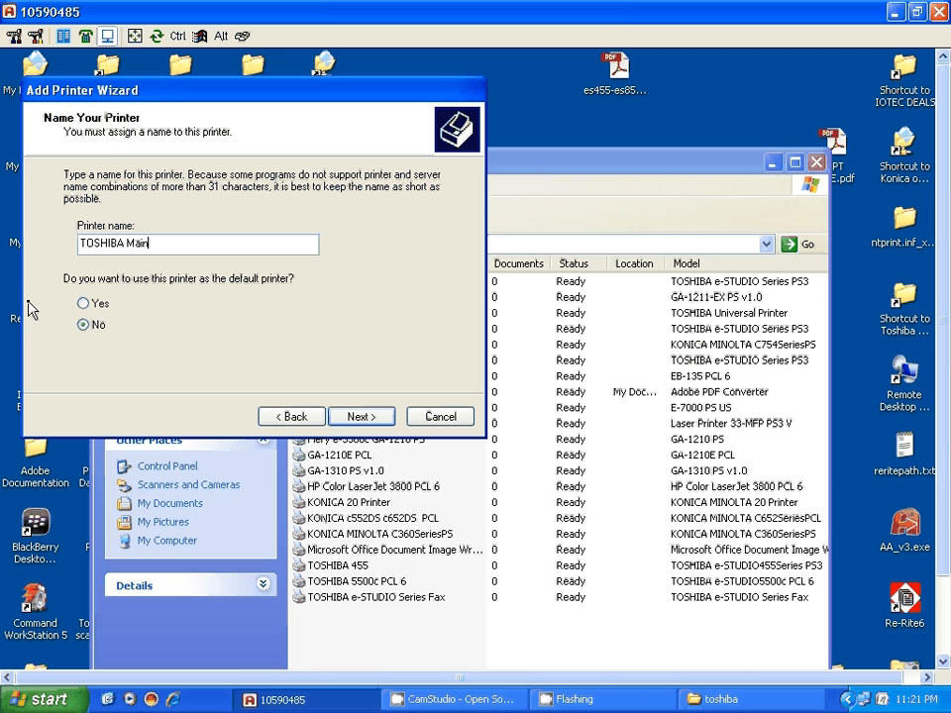
pyautogui.click(86, 304)
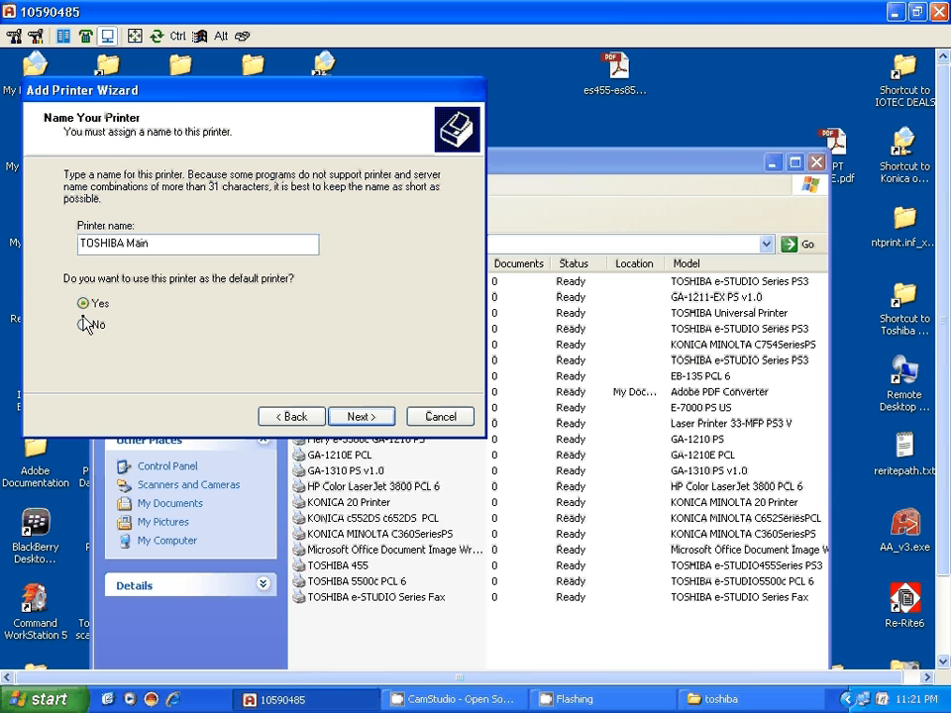
pyautogui.click(84, 324)
pyautogui.click(362, 417)
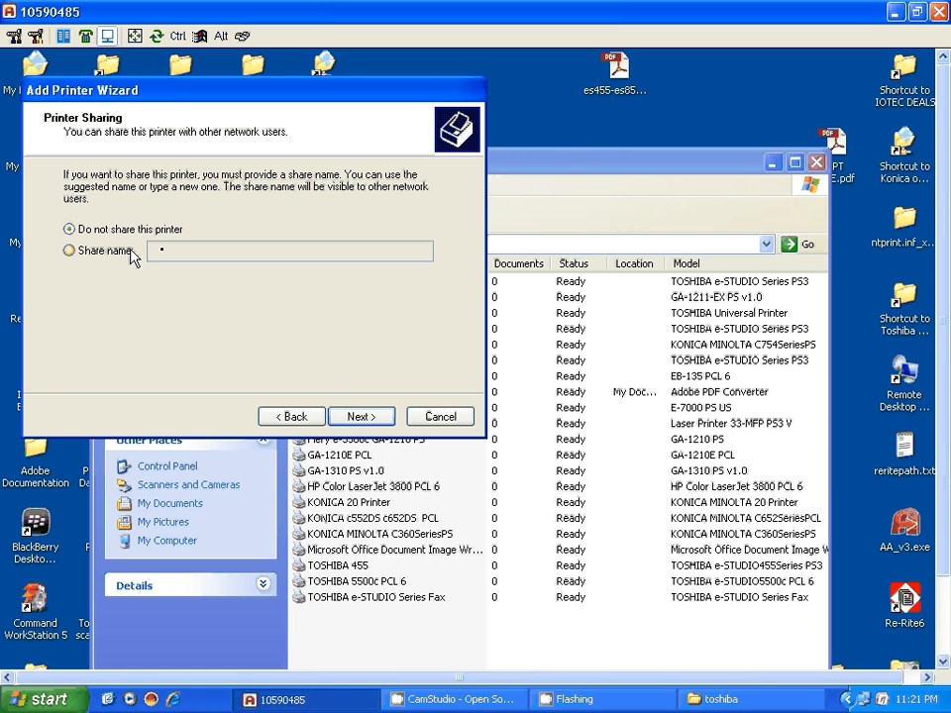
# Leave the printer unshared, skip the test page and finish the Add Printer Wizard
pyautogui.click(366, 417)
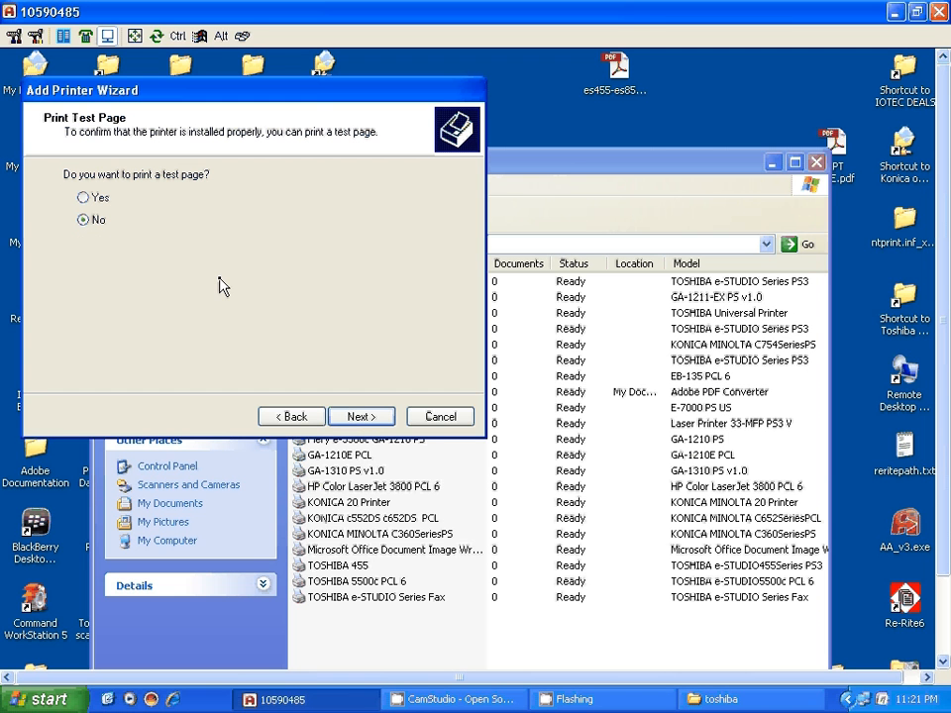
pyautogui.click(363, 420)
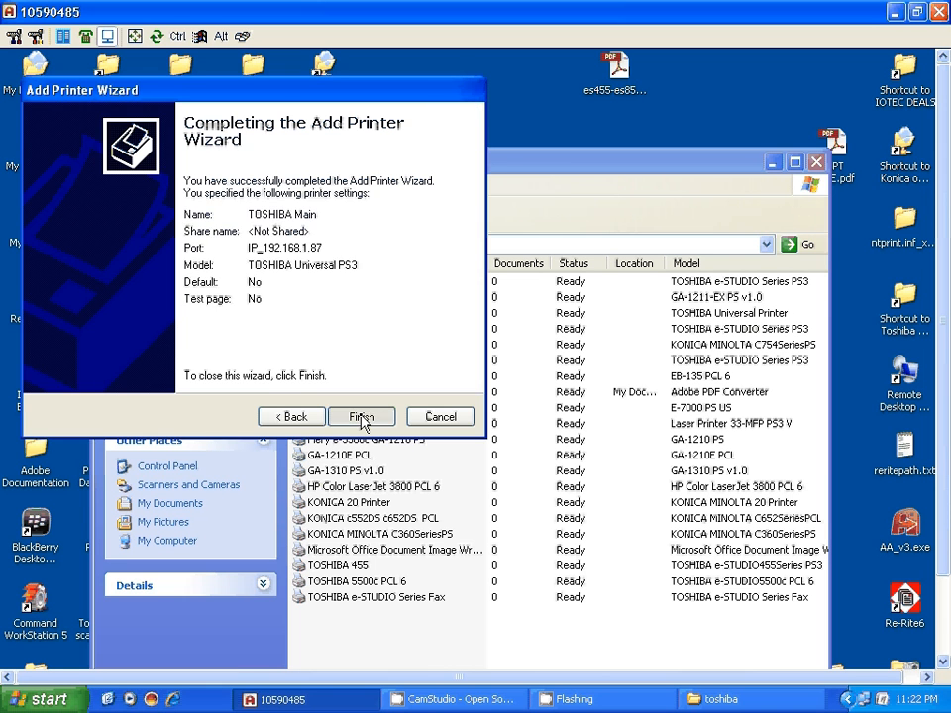
pyautogui.click(362, 420)
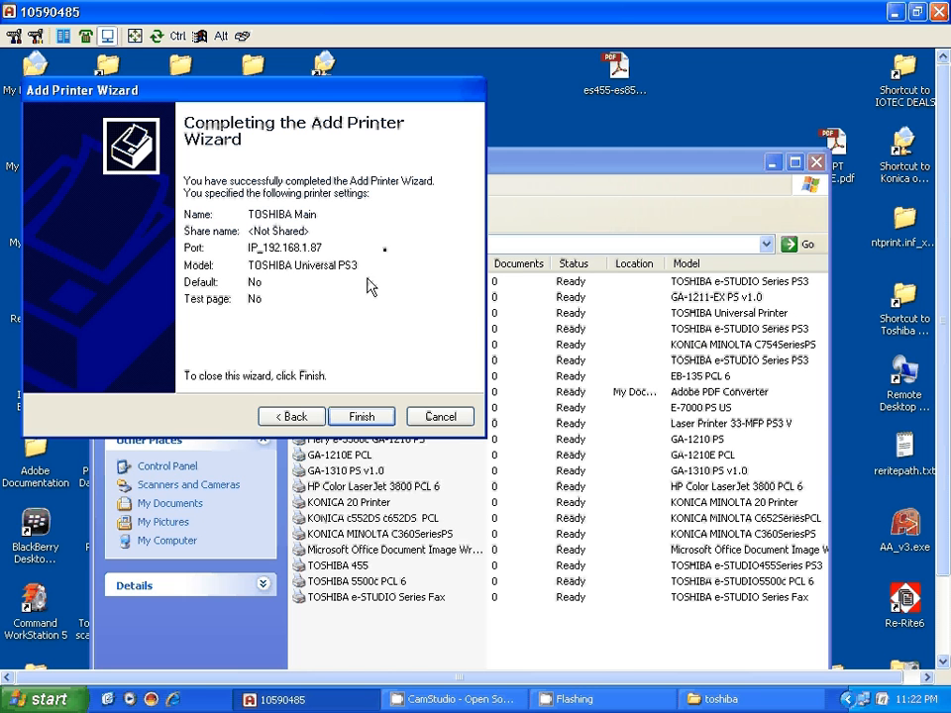
pyautogui.click(363, 416)
pyautogui.click(599, 172)
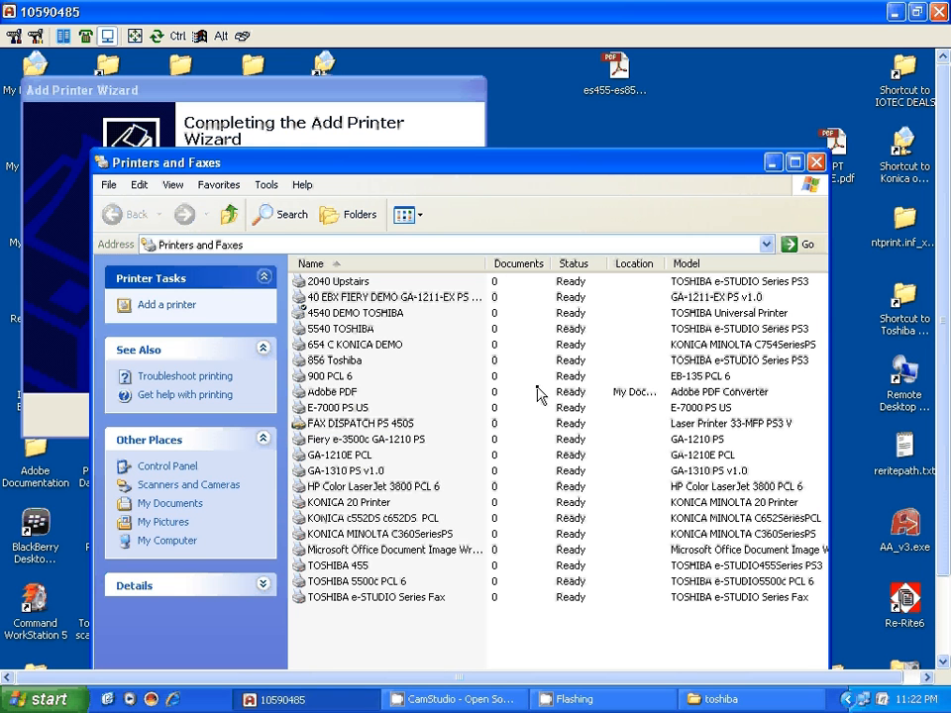
pyautogui.click(368, 116)
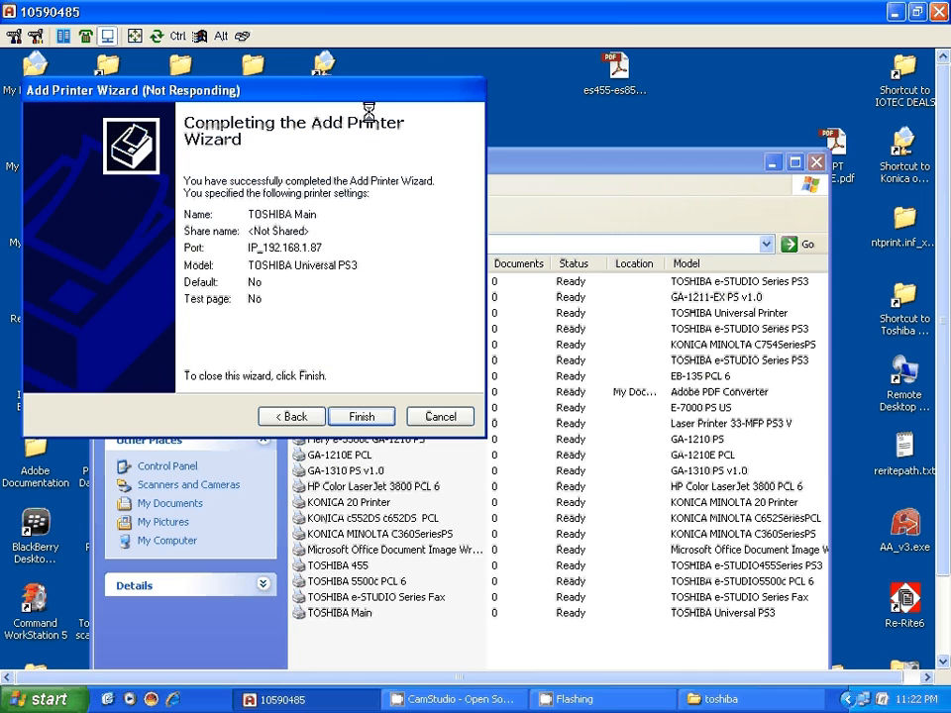
pyautogui.click(544, 340)
pyautogui.click(411, 109)
pyautogui.click(525, 345)
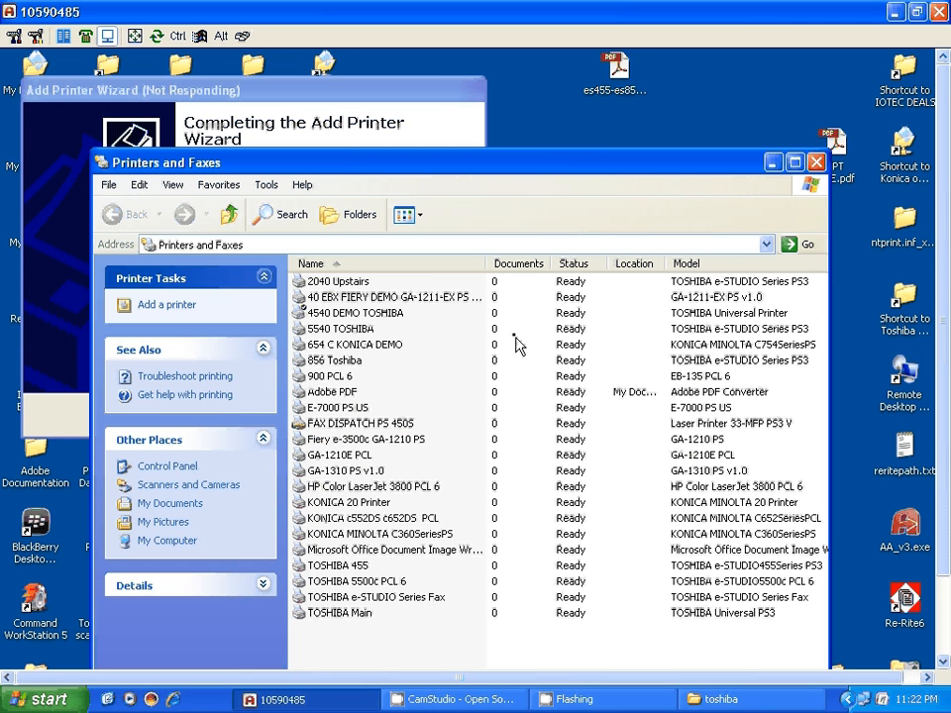
pyautogui.click(390, 111)
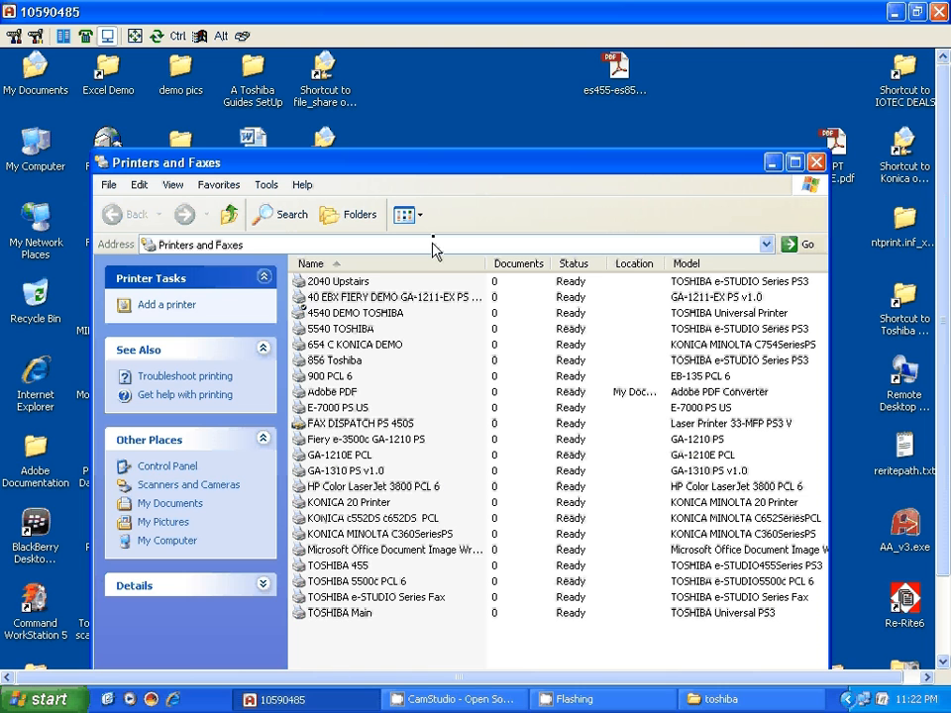
# Open the properties of the TOSHIBA Main printer, go to its device settings and cancel the automatic settings retrieval
pyautogui.moveTo(435, 168); pyautogui.dragTo(443, 132)
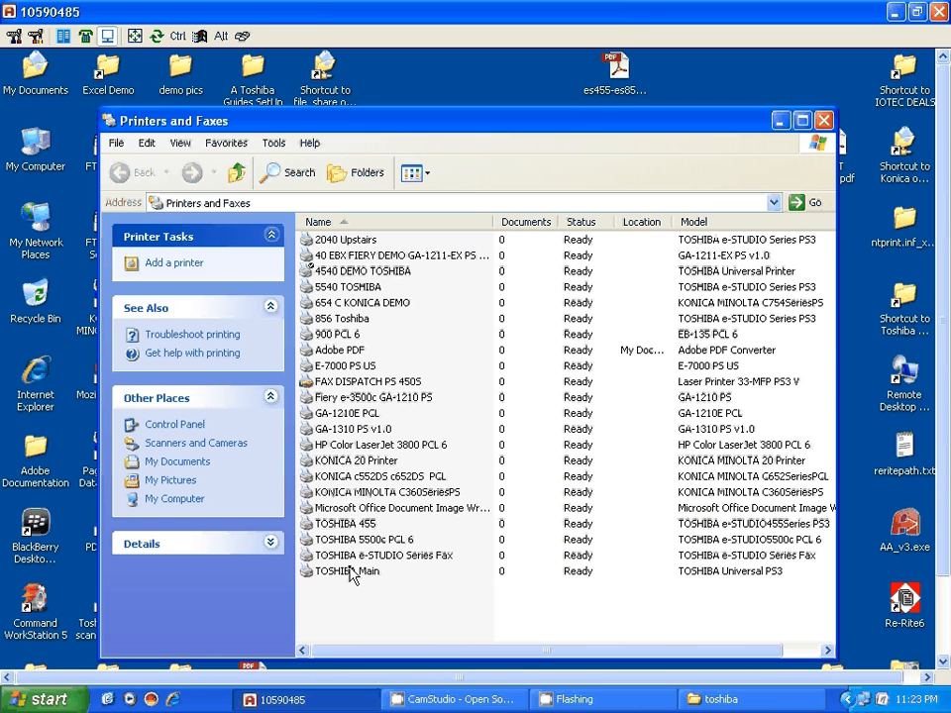
pyautogui.click(349, 574)
pyautogui.rightClick(346, 576)
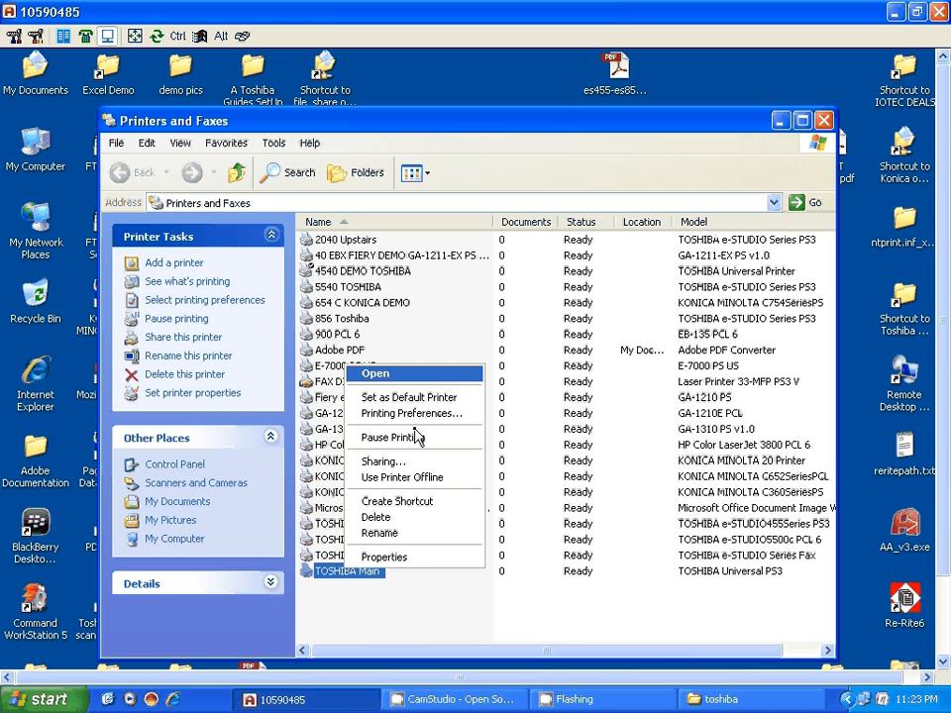
pyautogui.click(400, 559)
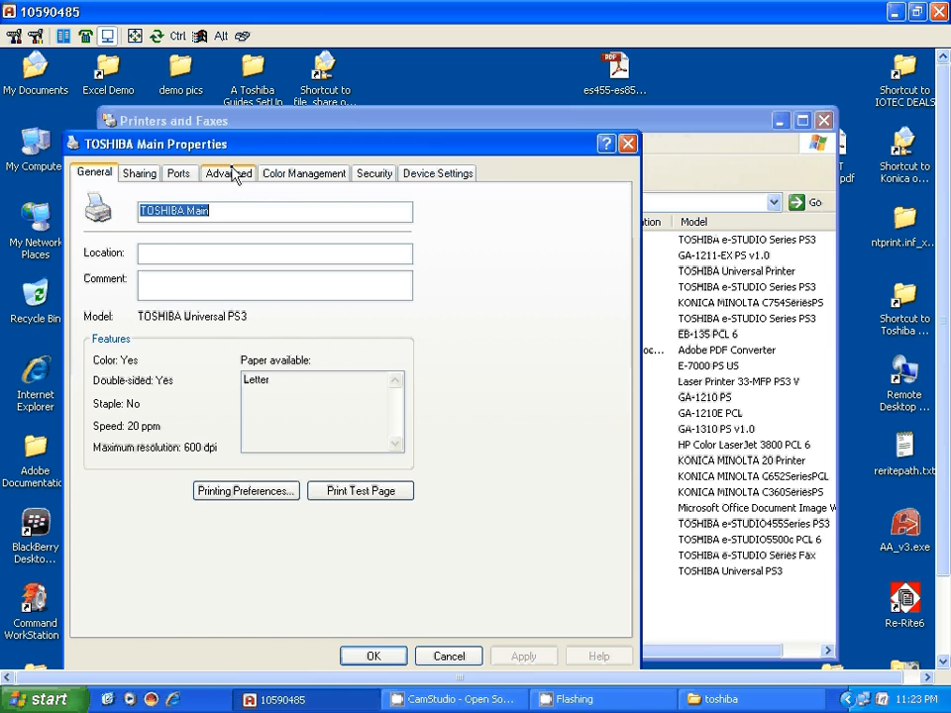
pyautogui.click(433, 174)
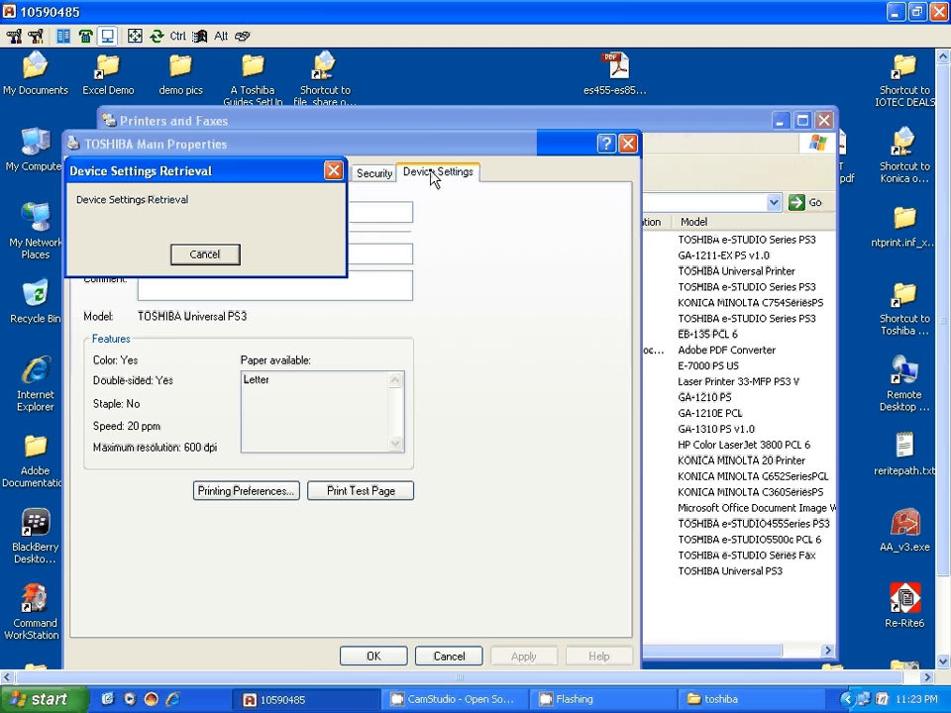
pyautogui.click(210, 254)
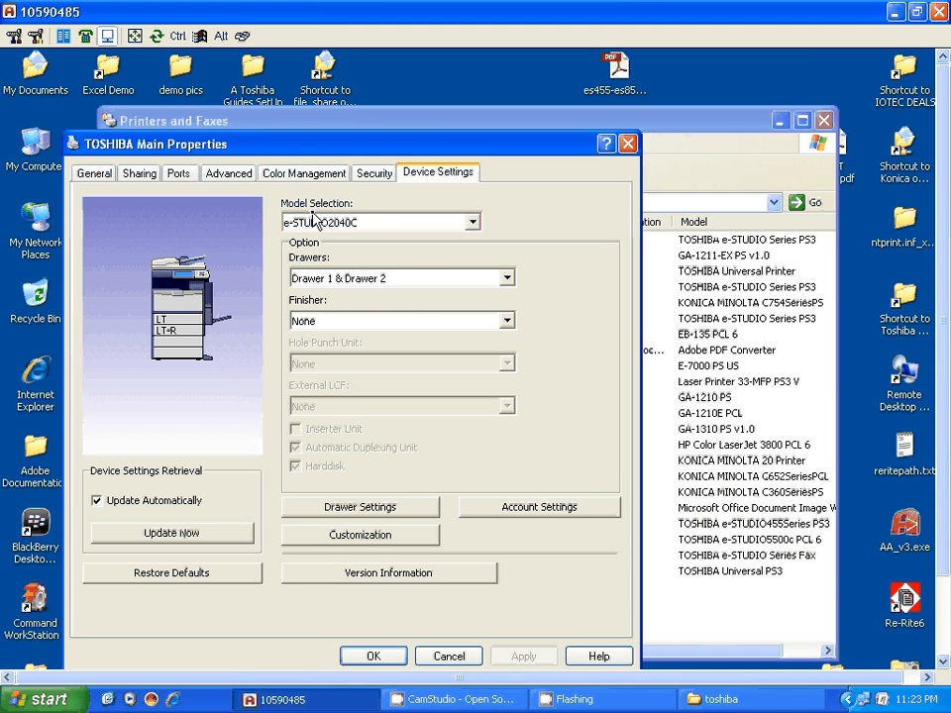
# Set the default color mode to Black and White in the TOSHIBA Main printing defaults and apply it
pyautogui.click(234, 174)
pyautogui.click(426, 175)
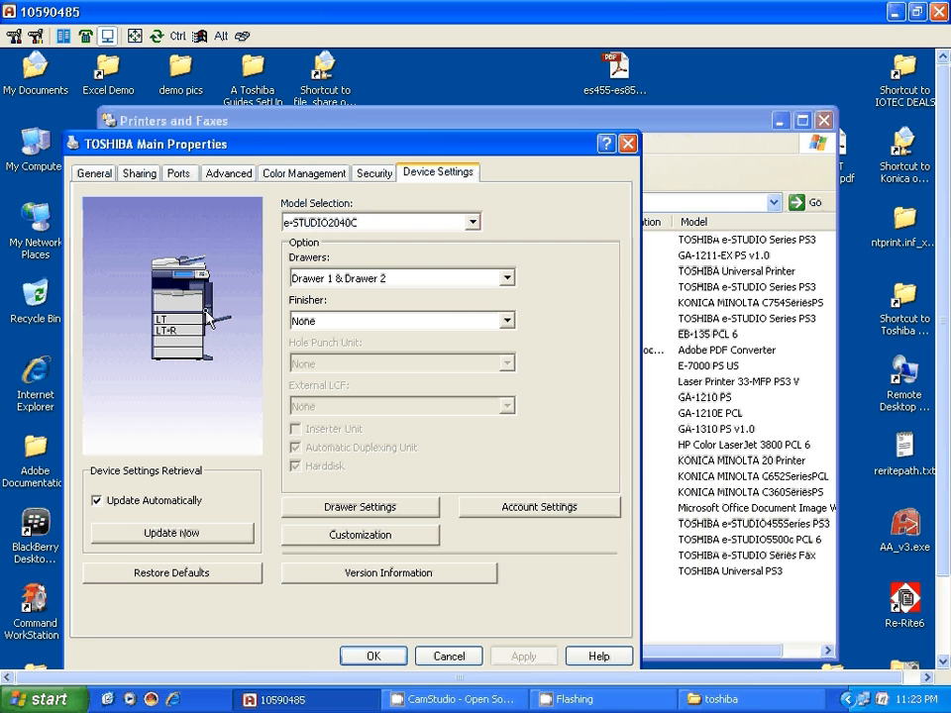
pyautogui.click(235, 177)
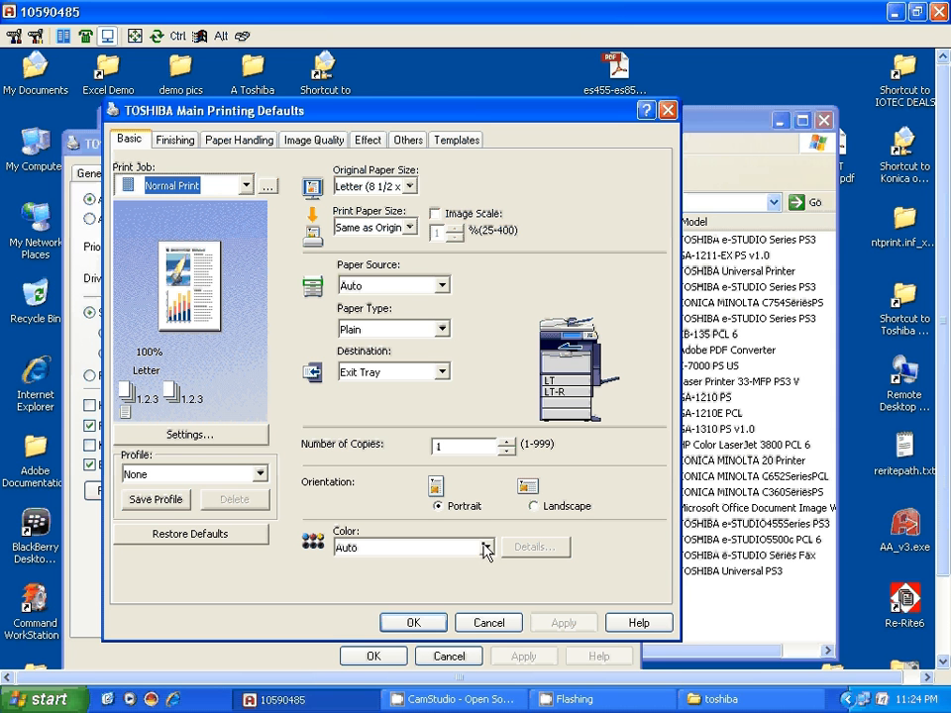
pyautogui.click(486, 548)
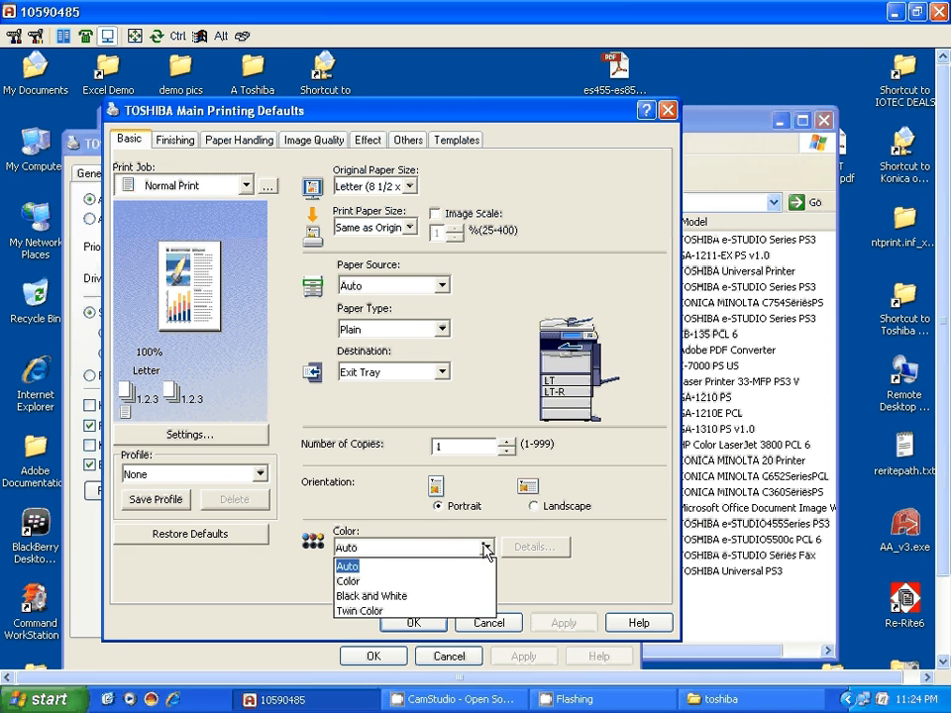
pyautogui.click(400, 597)
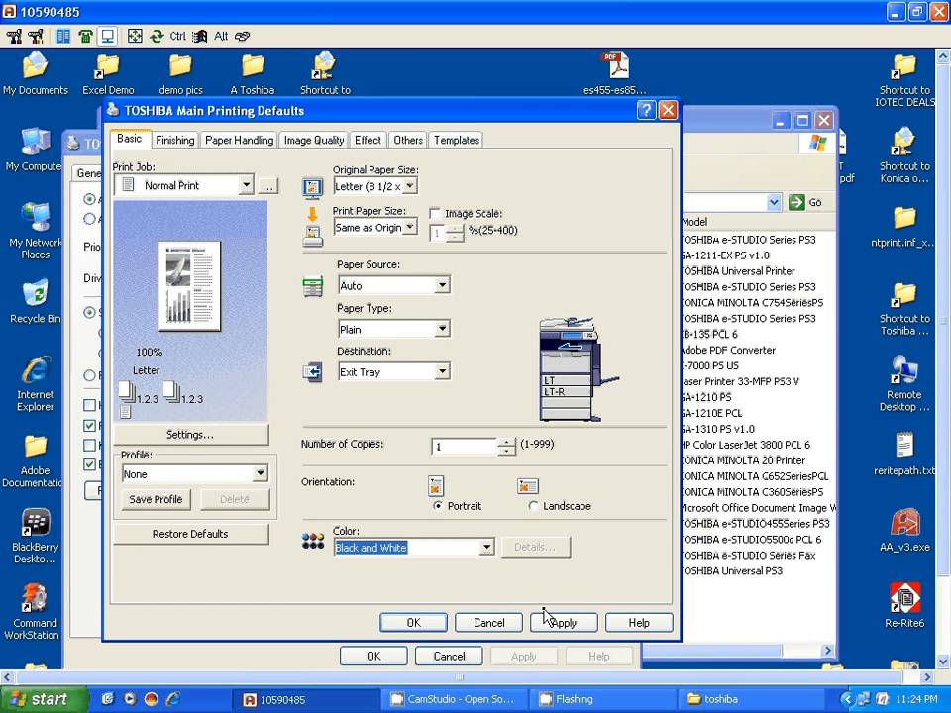
pyautogui.click(547, 620)
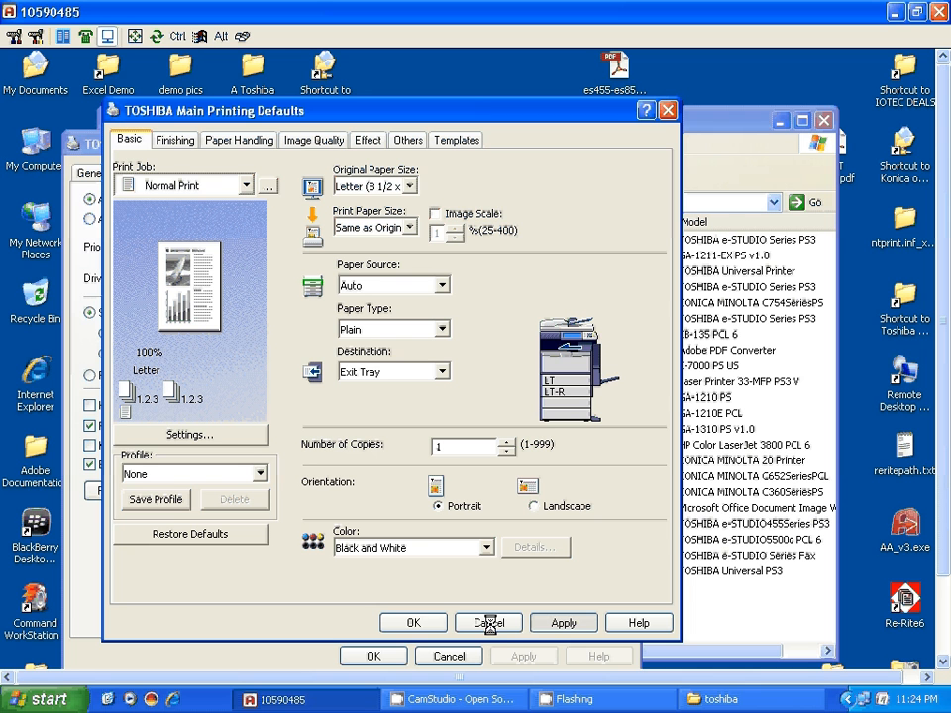
pyautogui.click(415, 621)
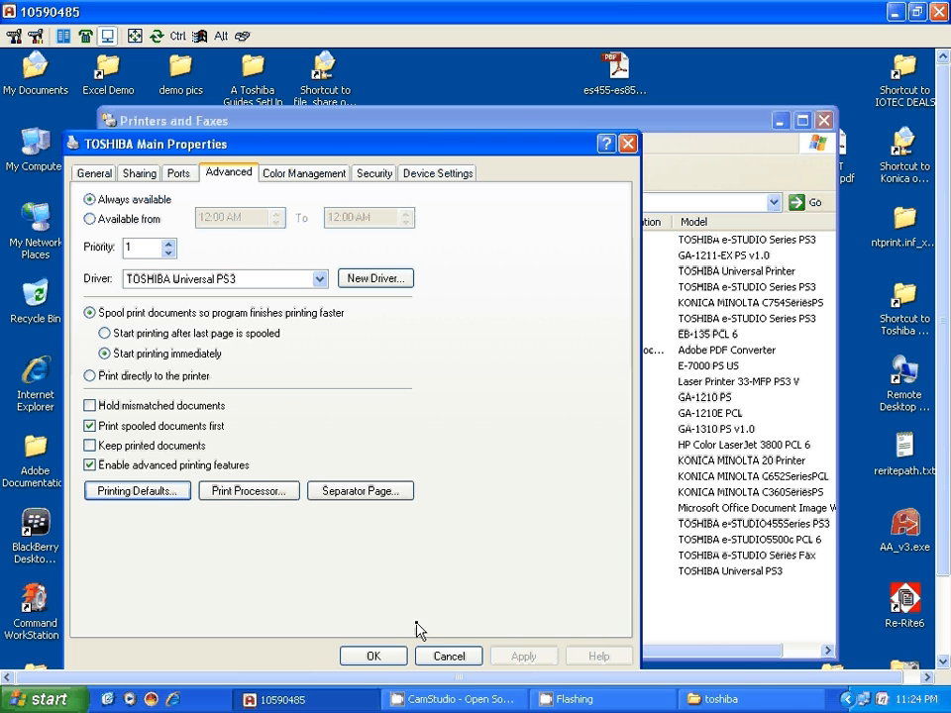
# Review the protocol, LPR queue name and SNMP settings in the configuration of the printer's TCP/IP port
pyautogui.click(180, 174)
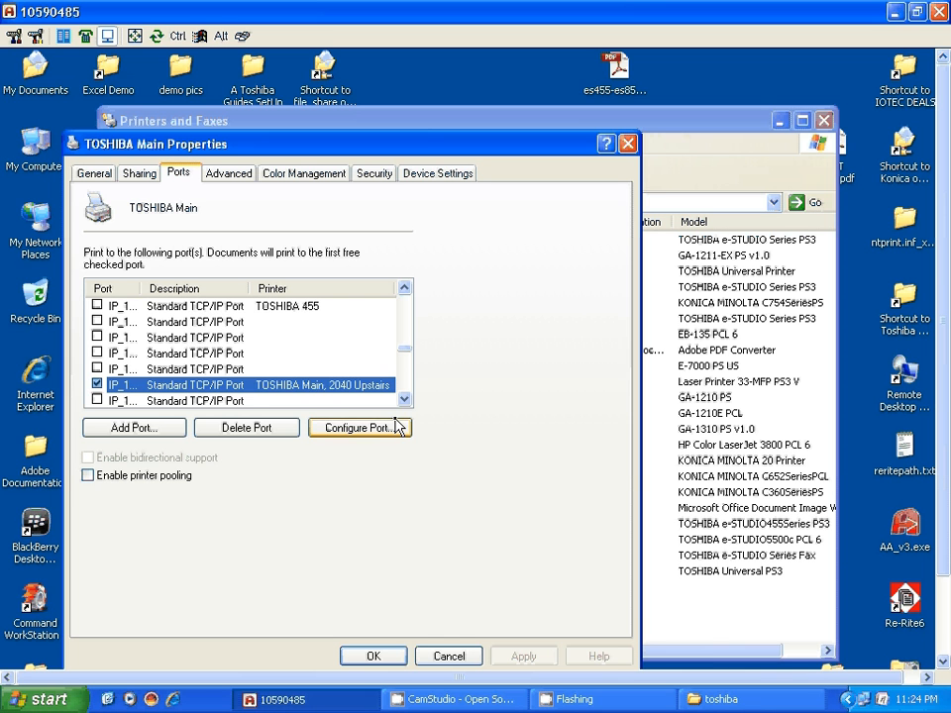
pyautogui.click(382, 434)
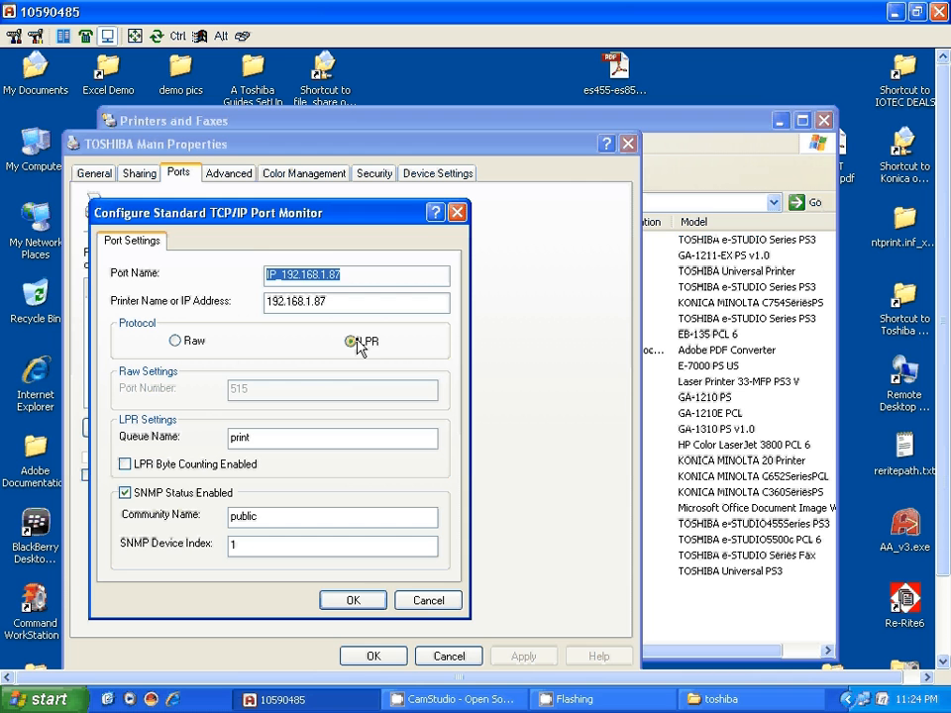
pyautogui.click(229, 437)
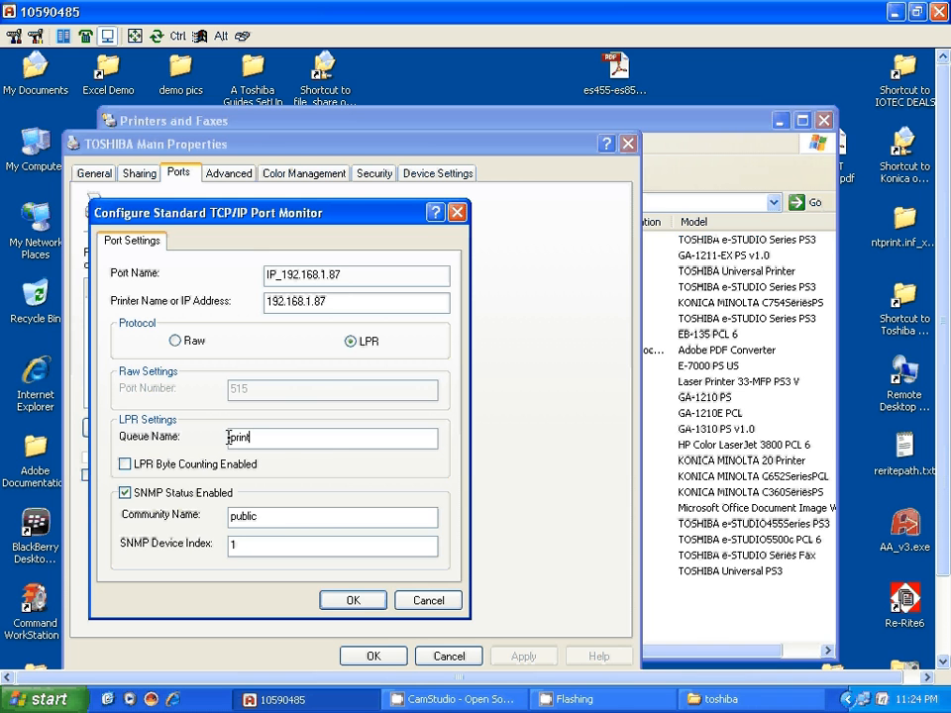
pyautogui.moveTo(228, 437); pyautogui.dragTo(279, 438)
pyautogui.click(279, 438)
pyautogui.moveTo(258, 517); pyautogui.dragTo(225, 516)
pyautogui.click(241, 543)
pyautogui.click(362, 604)
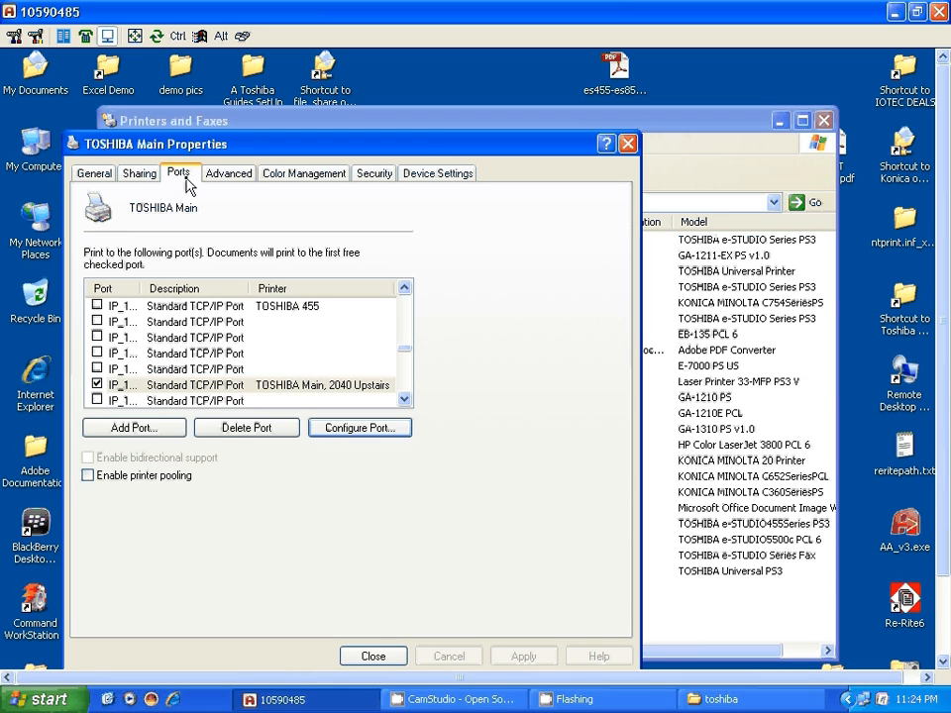
# Share the TOSHIBA Main printer and request the additional x64 driver for Windows XP
pyautogui.click(146, 182)
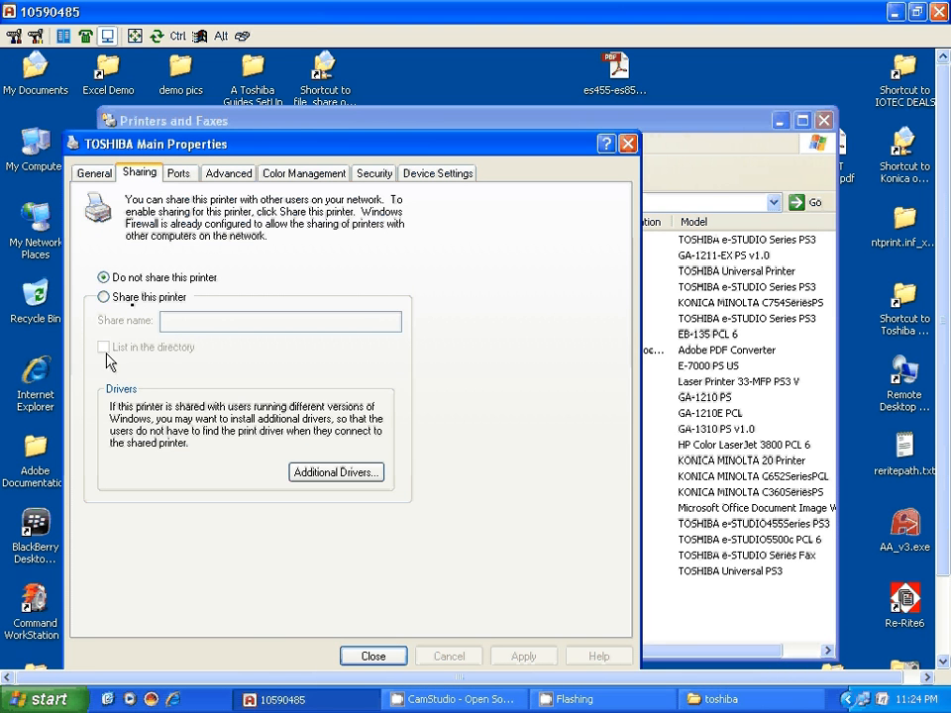
pyautogui.click(129, 297)
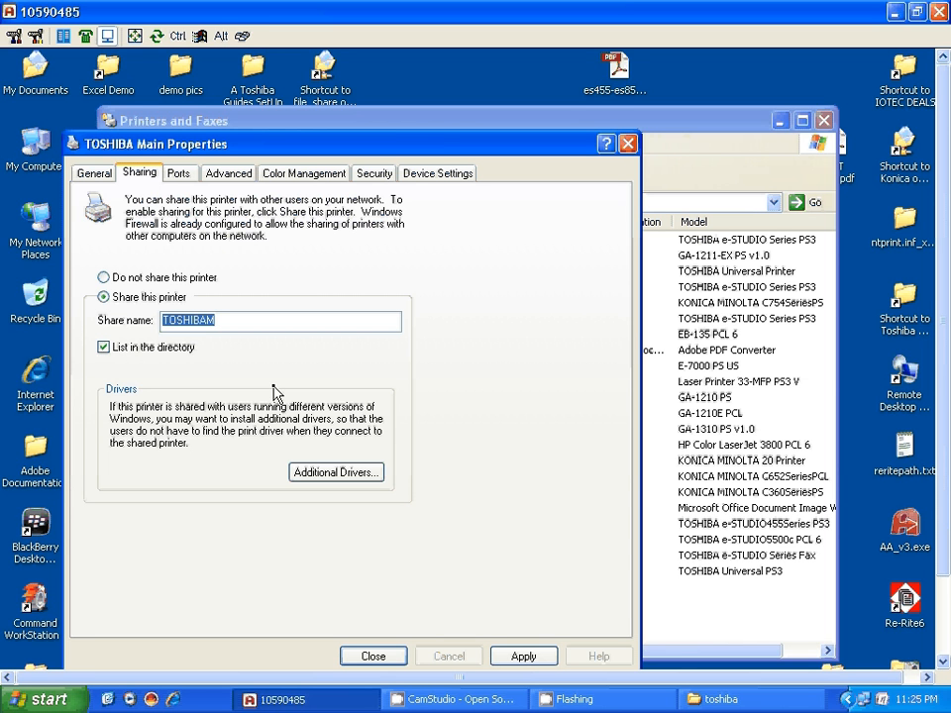
pyautogui.click(319, 481)
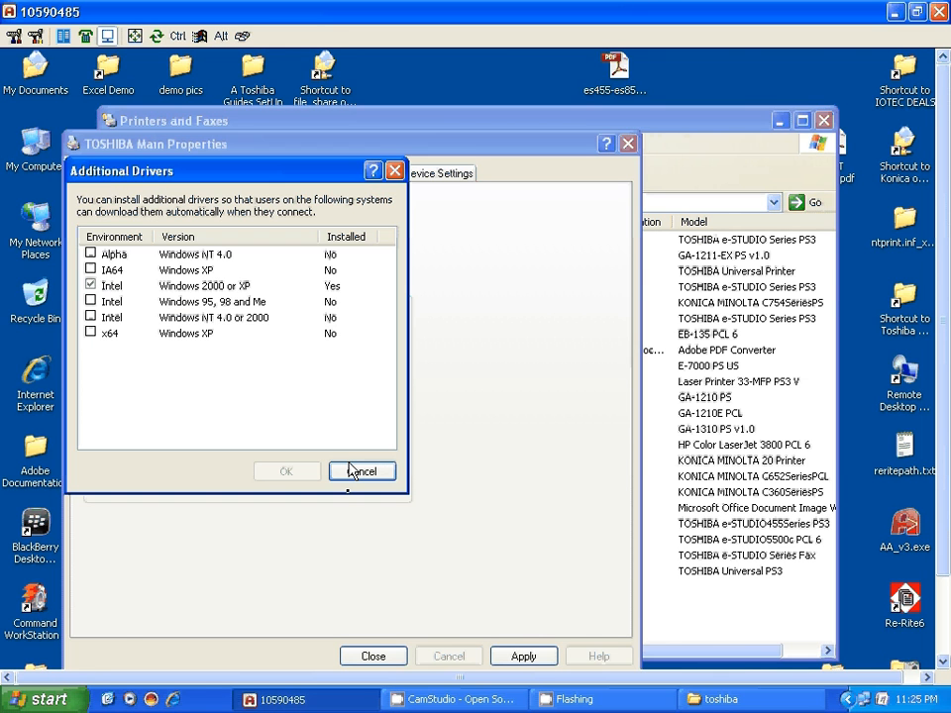
pyautogui.click(92, 333)
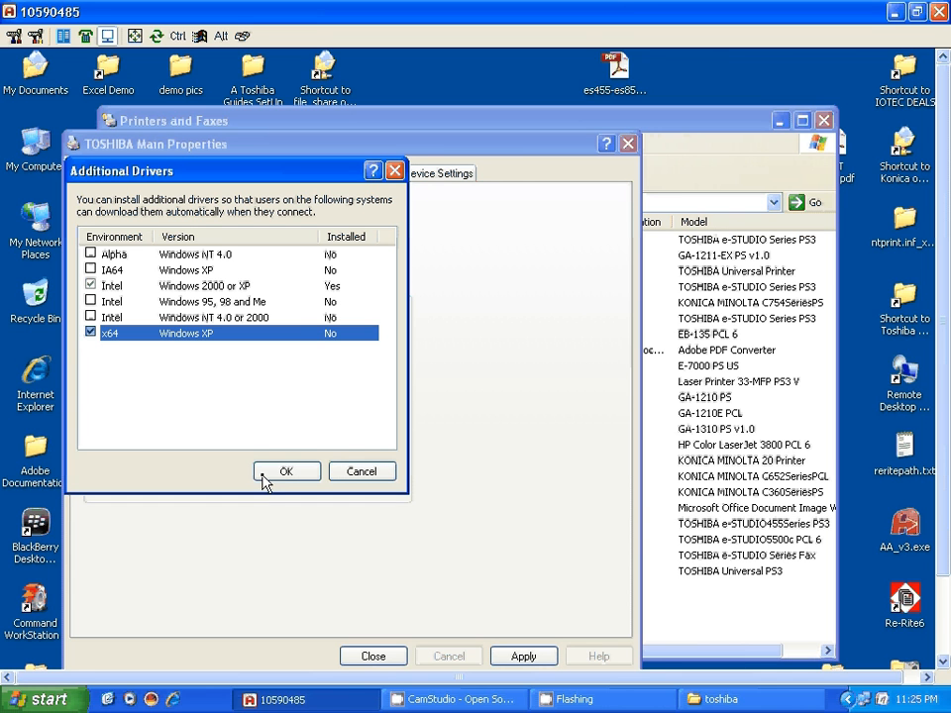
pyautogui.click(285, 473)
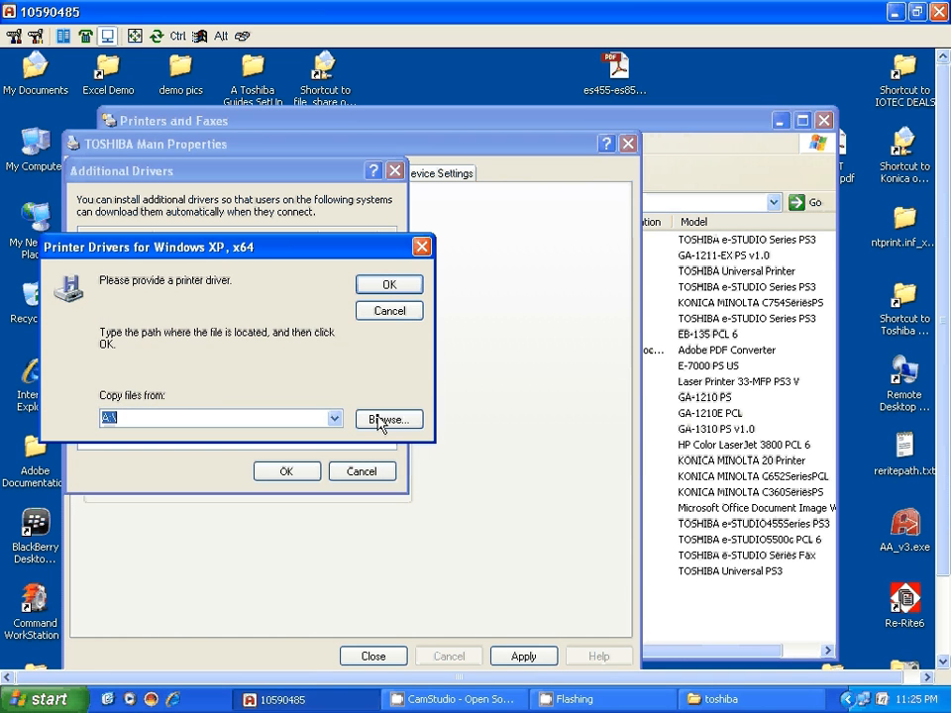
# Install the x64 driver from eSf6p.inf in the 64bit folder of eBX_D1733_PD_PS3 and apply the sharing settings
pyautogui.click(381, 420)
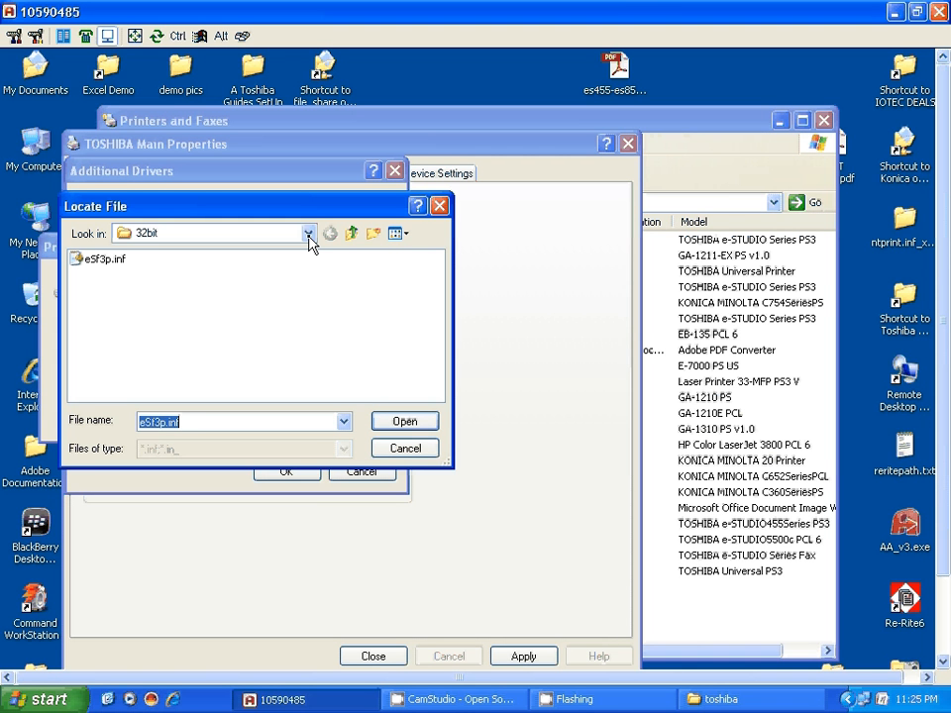
pyautogui.click(309, 238)
pyautogui.click(309, 238)
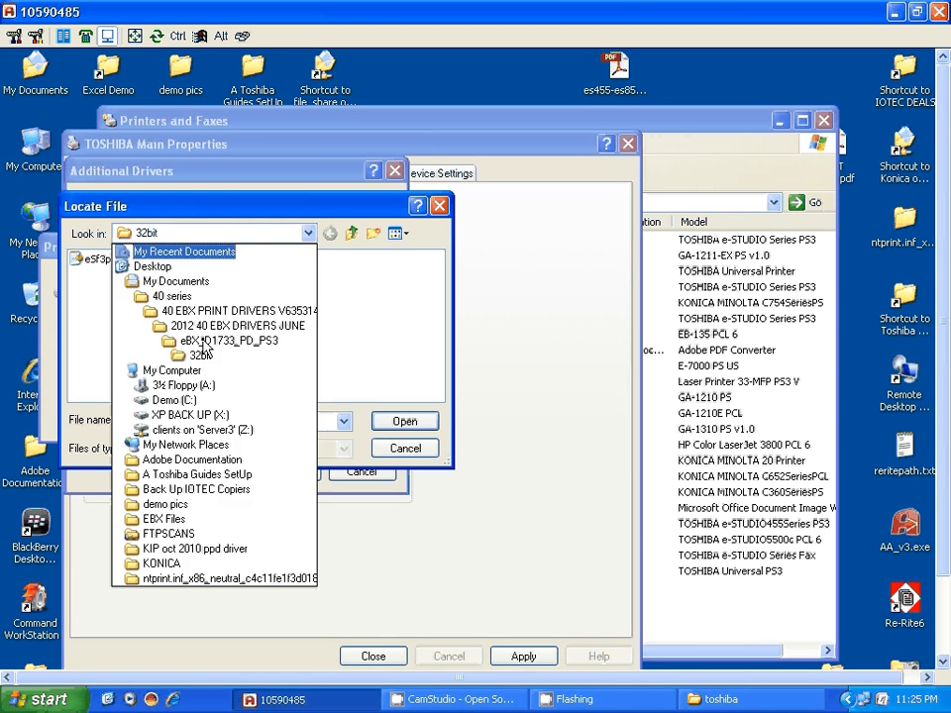
pyautogui.click(203, 340)
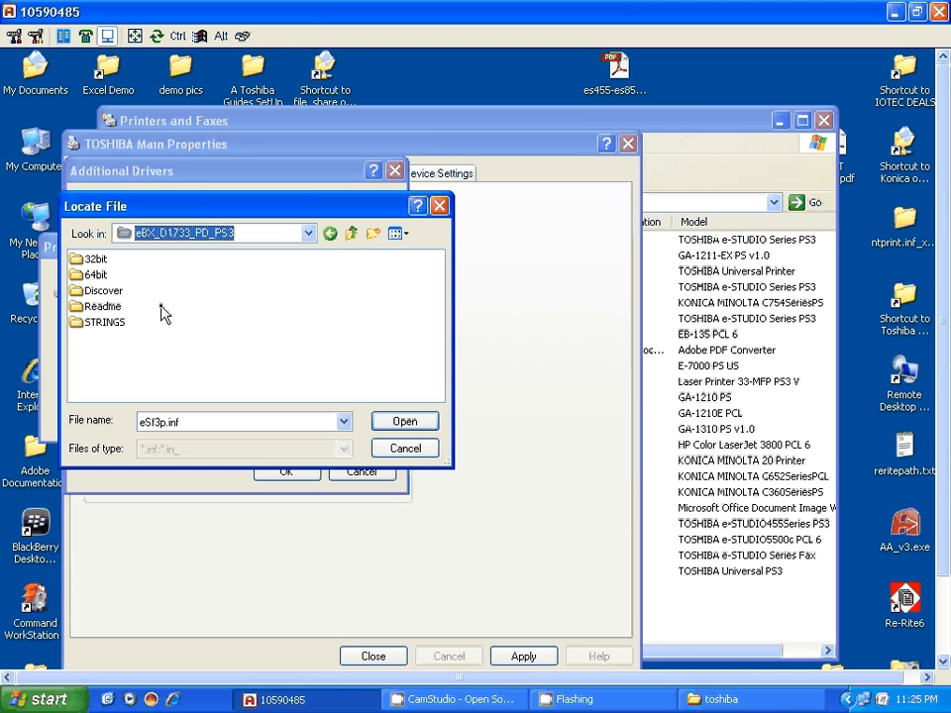
pyautogui.doubleClick(95, 275)
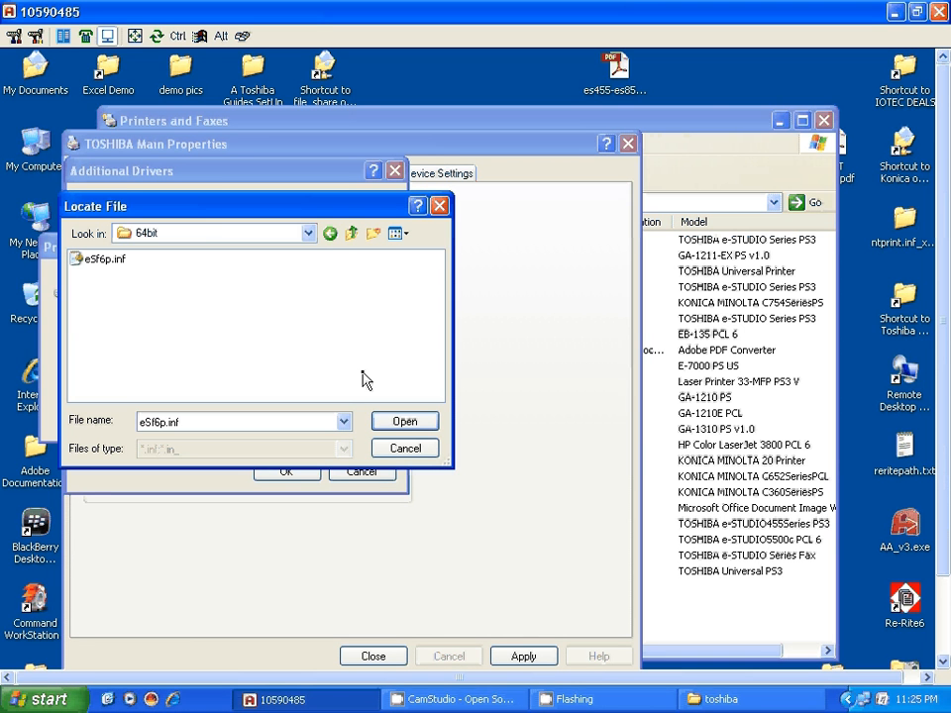
pyautogui.click(105, 259)
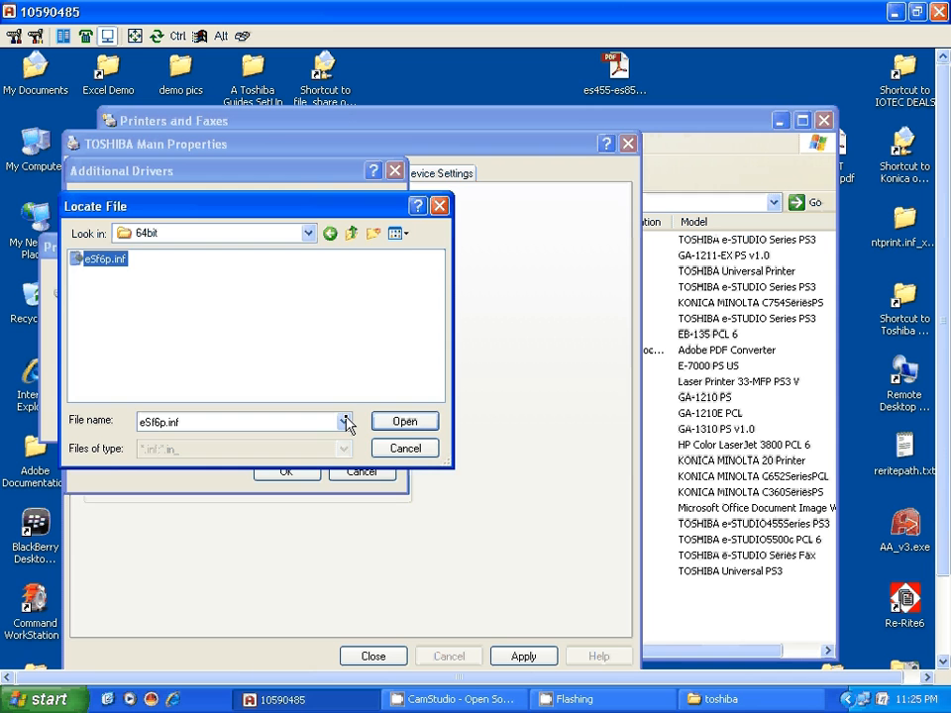
pyautogui.click(403, 422)
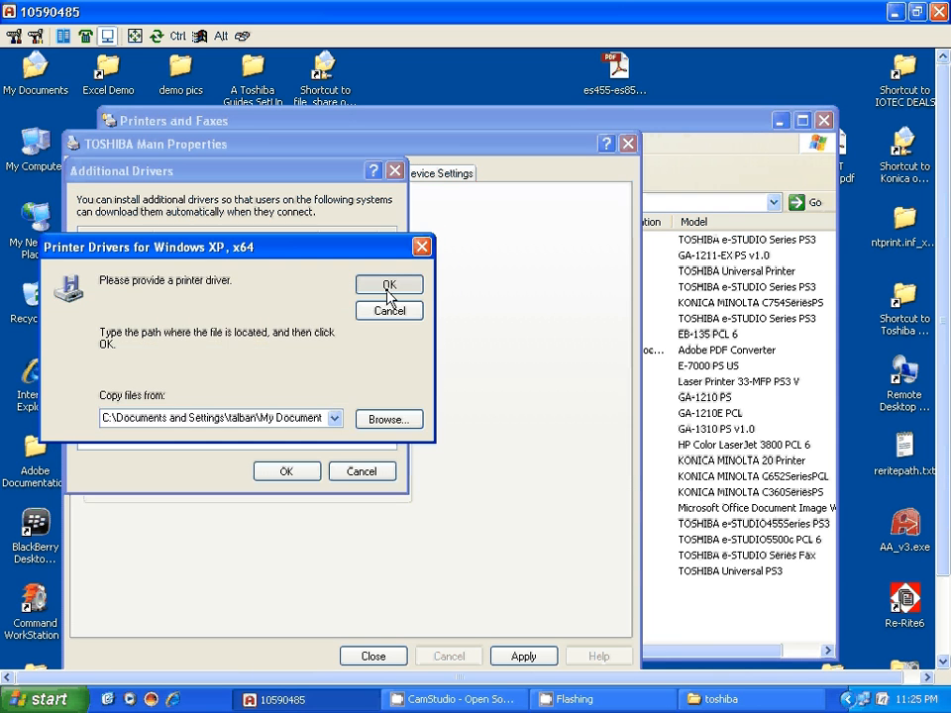
pyautogui.click(388, 287)
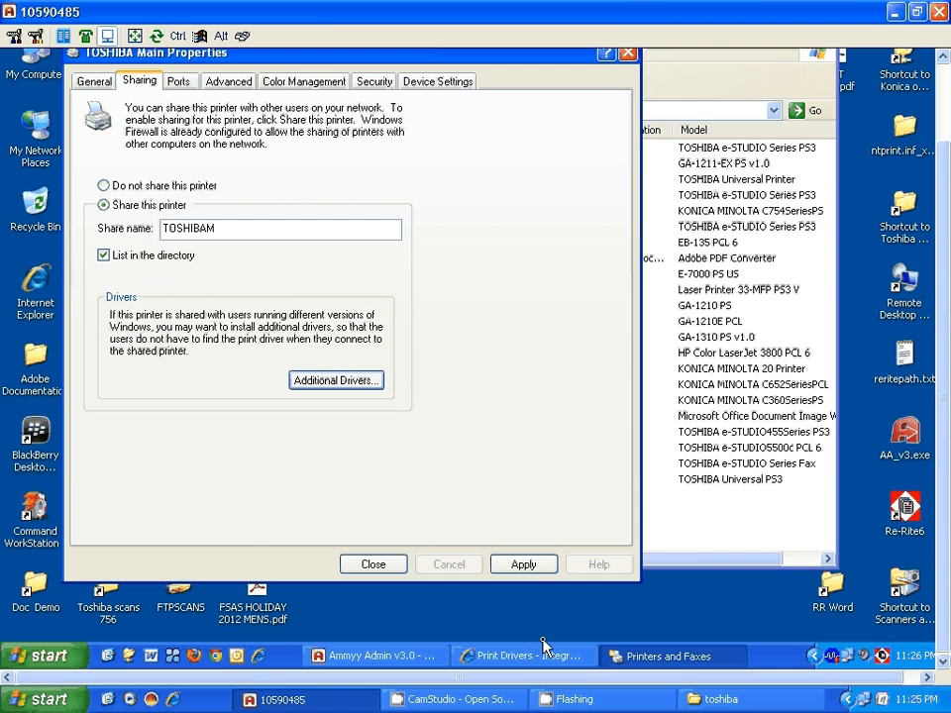
pyautogui.click(523, 564)
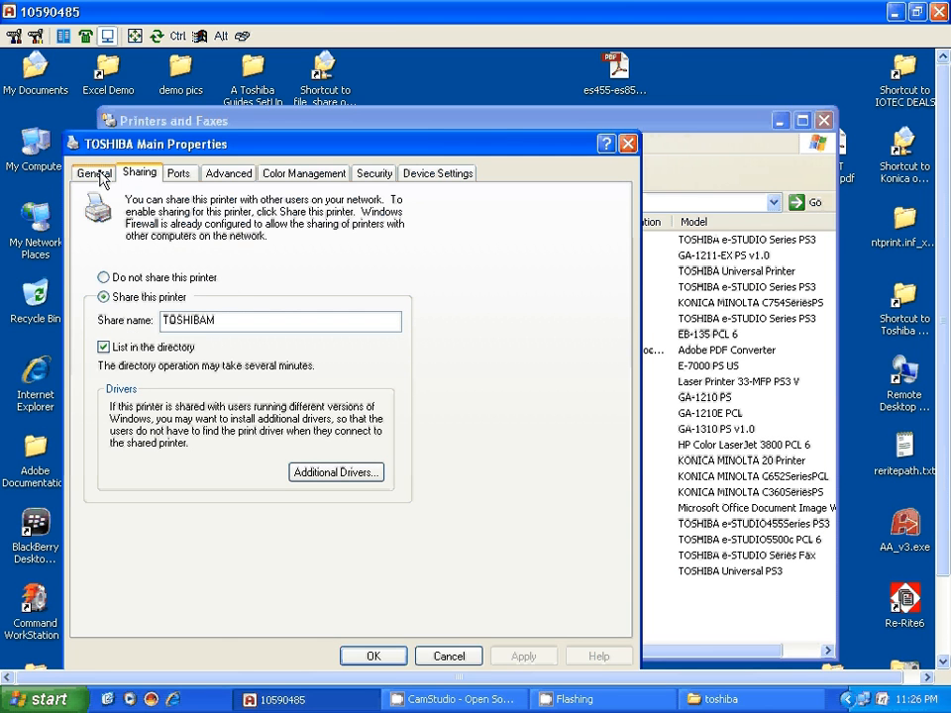
# Check the color setting in the printer's general printing preferences and close the TOSHIBA Main properties
pyautogui.click(95, 173)
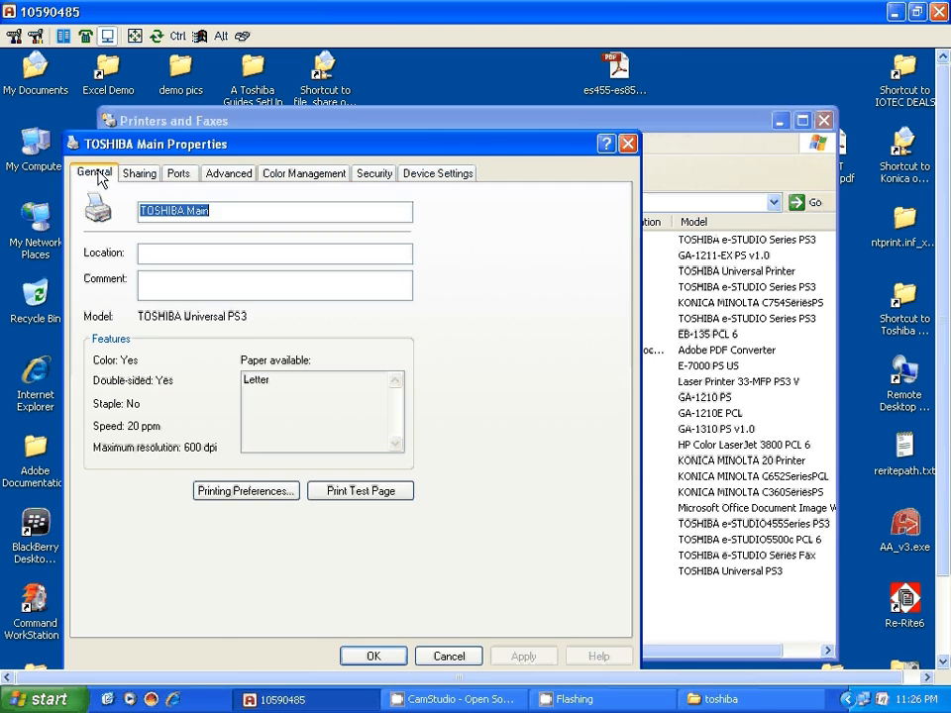
pyautogui.click(252, 500)
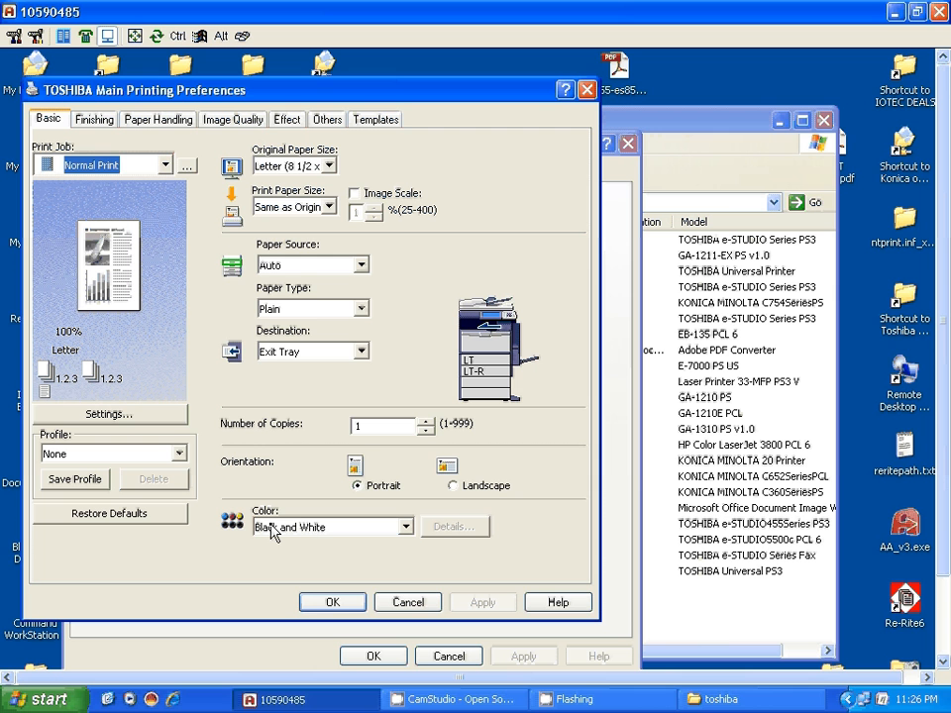
pyautogui.click(332, 603)
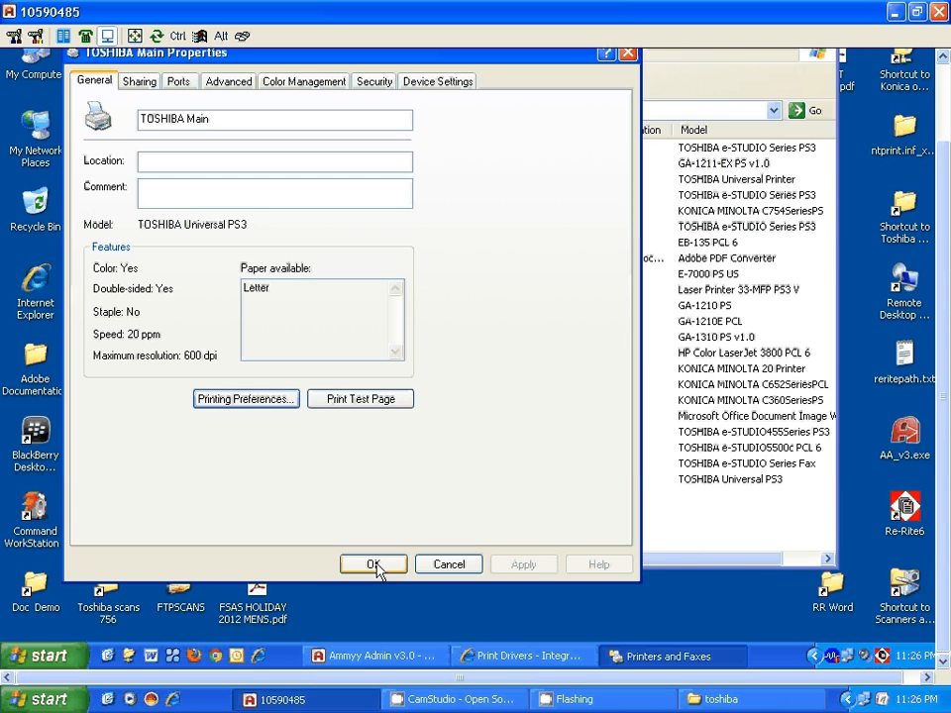
pyautogui.click(374, 565)
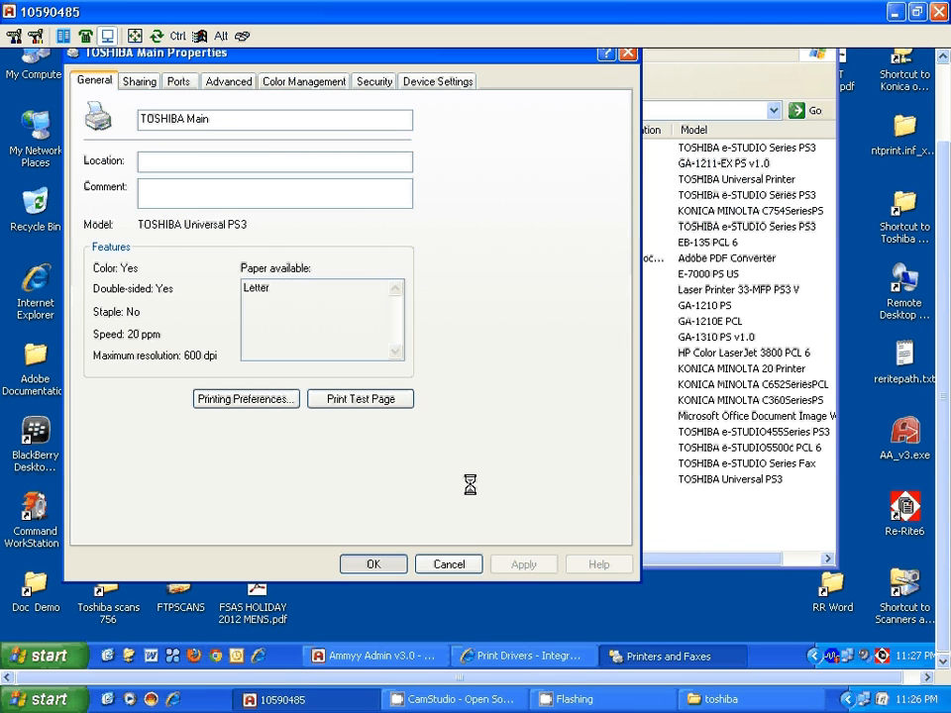